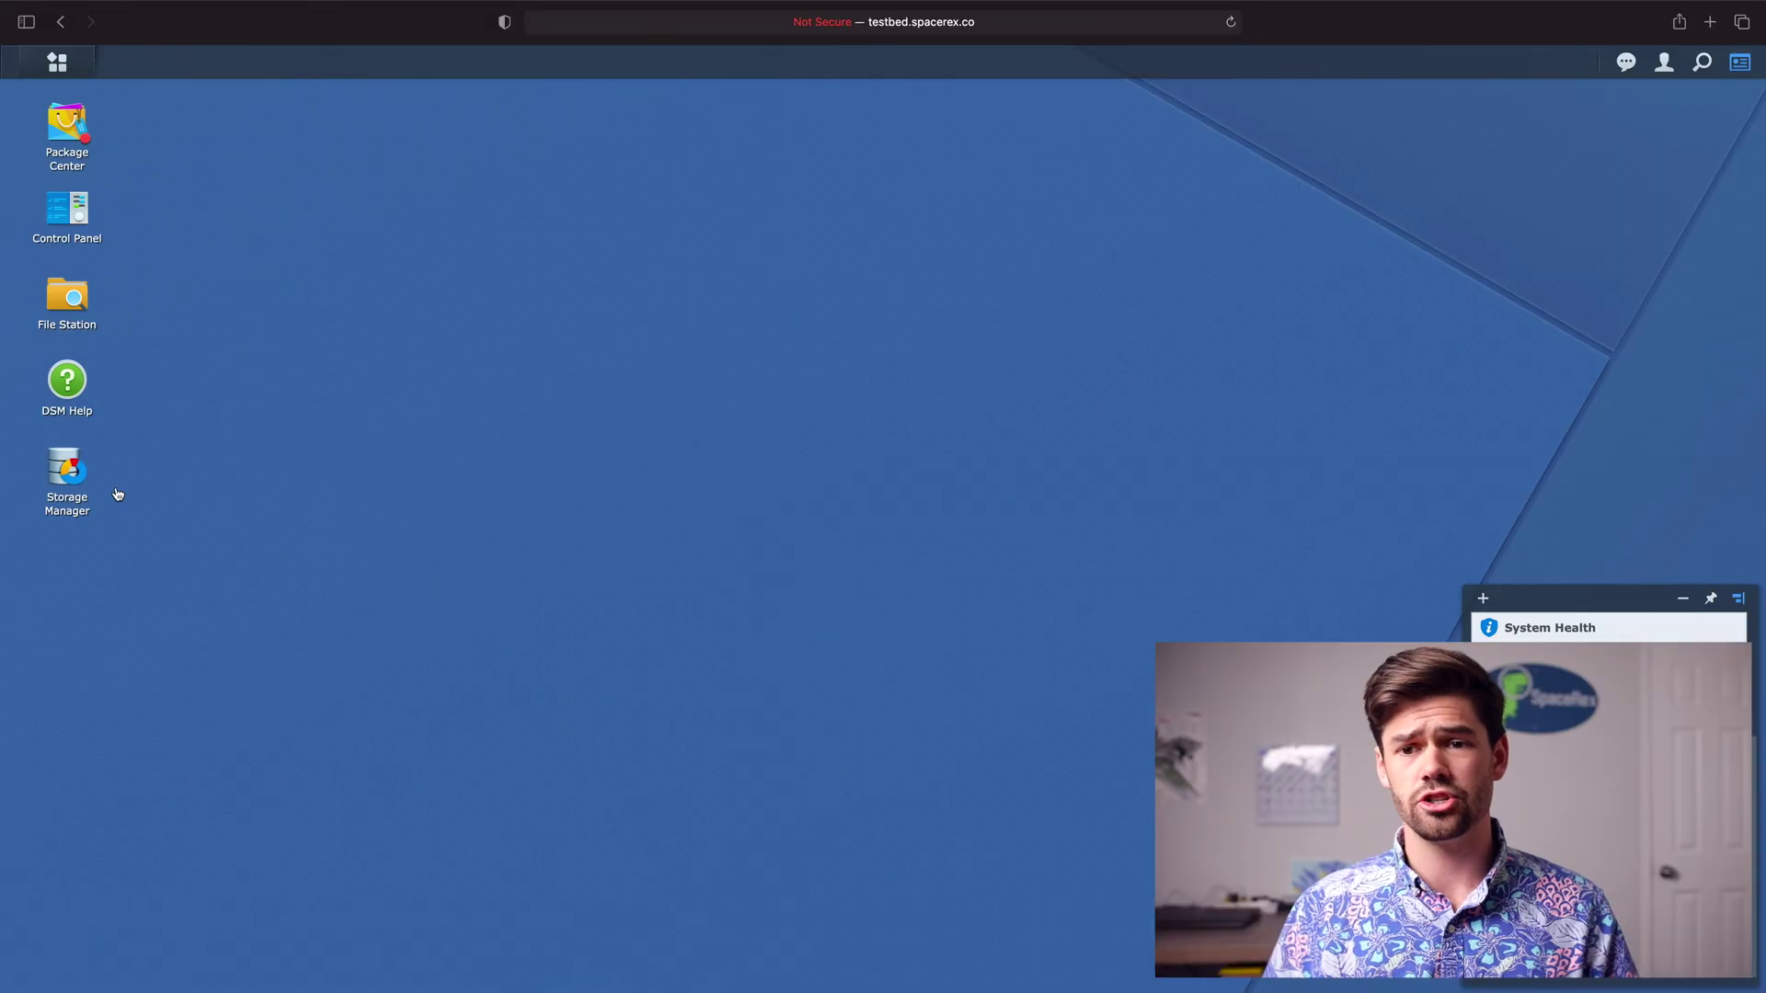
Step: Open Storage Manager's HDD/SSD list: three 7.3 TB HAT5300-8T drives and two 372.6 GB NVMe caches
left_click(47, 476)
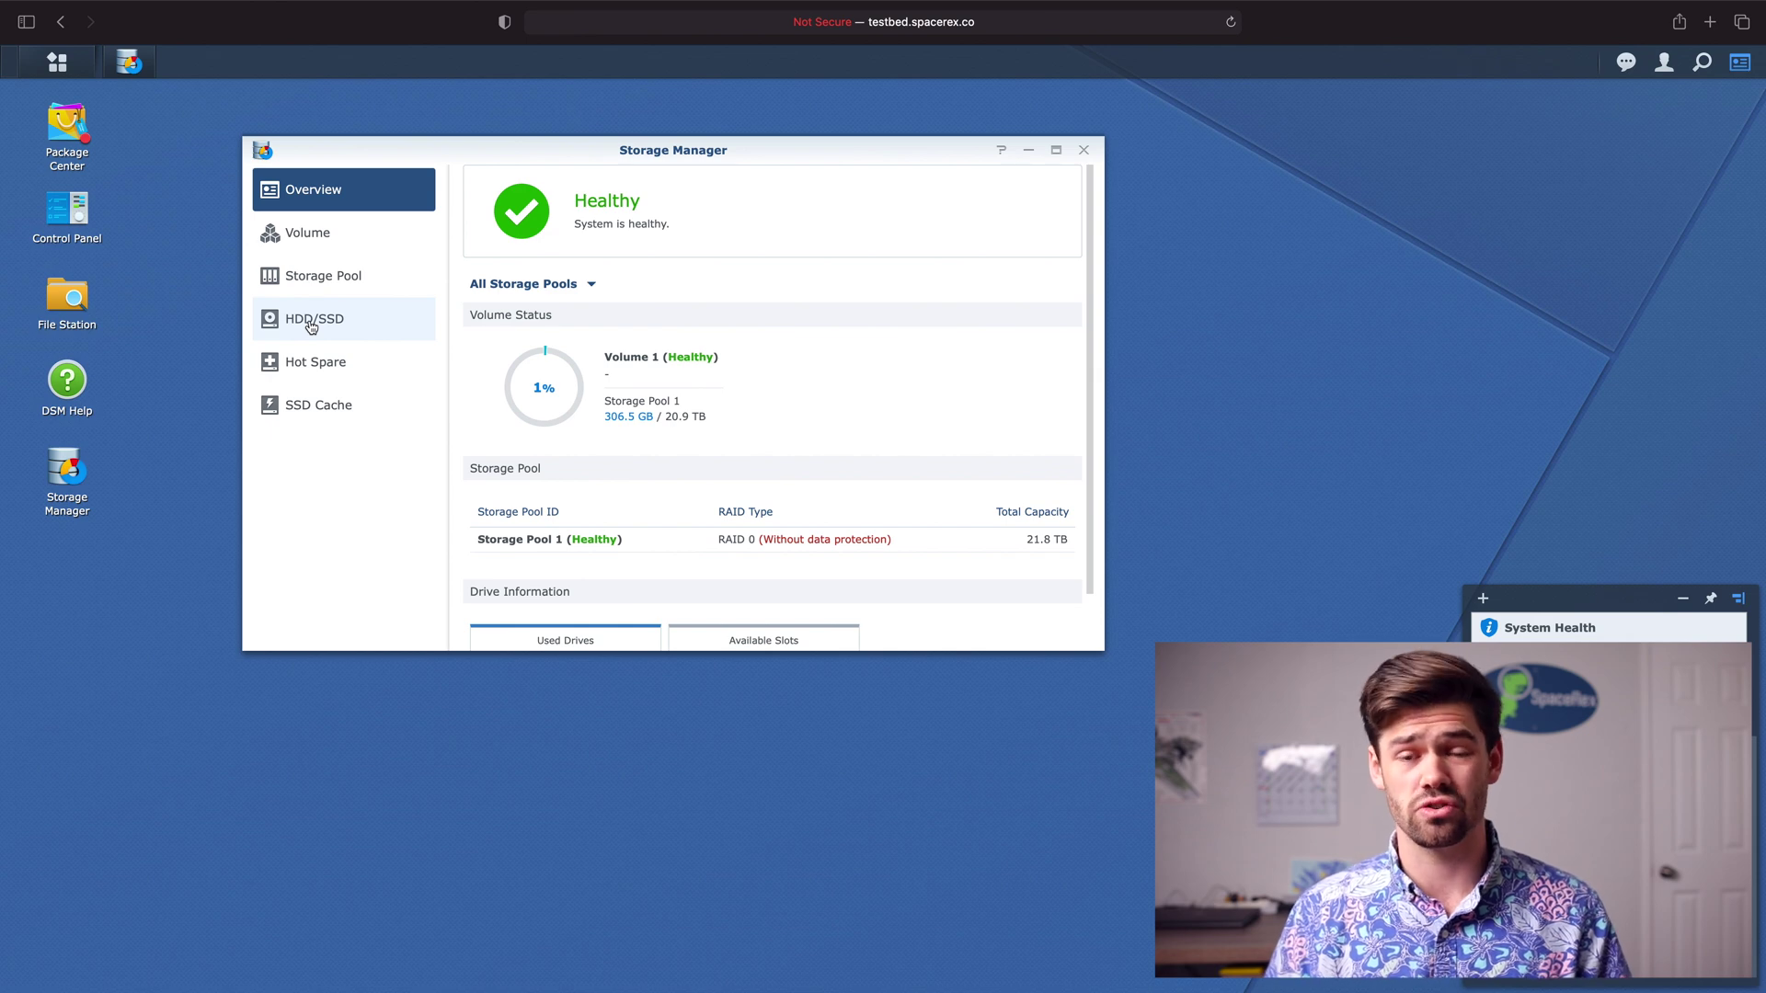
left_click(310, 323)
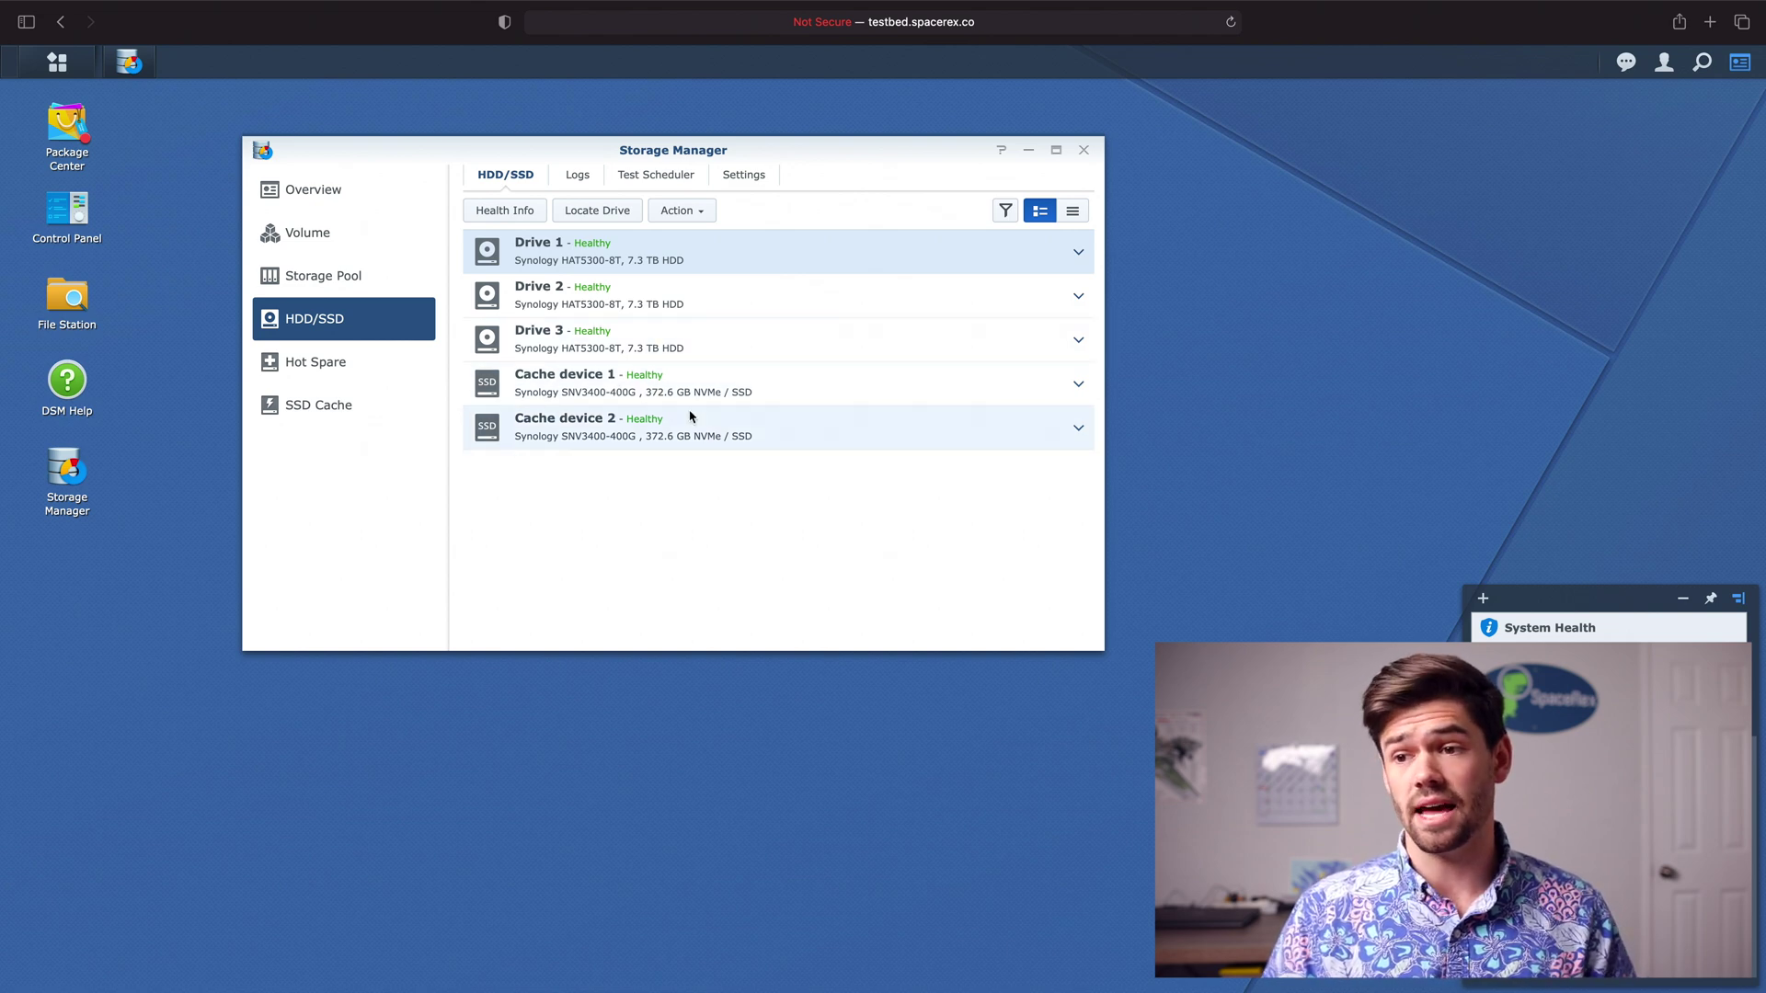
Step: Show SSD Cache 1: read-only RAID 0 on Volume 1, 23% used, 71% one-day hit rate
left_click(323, 409)
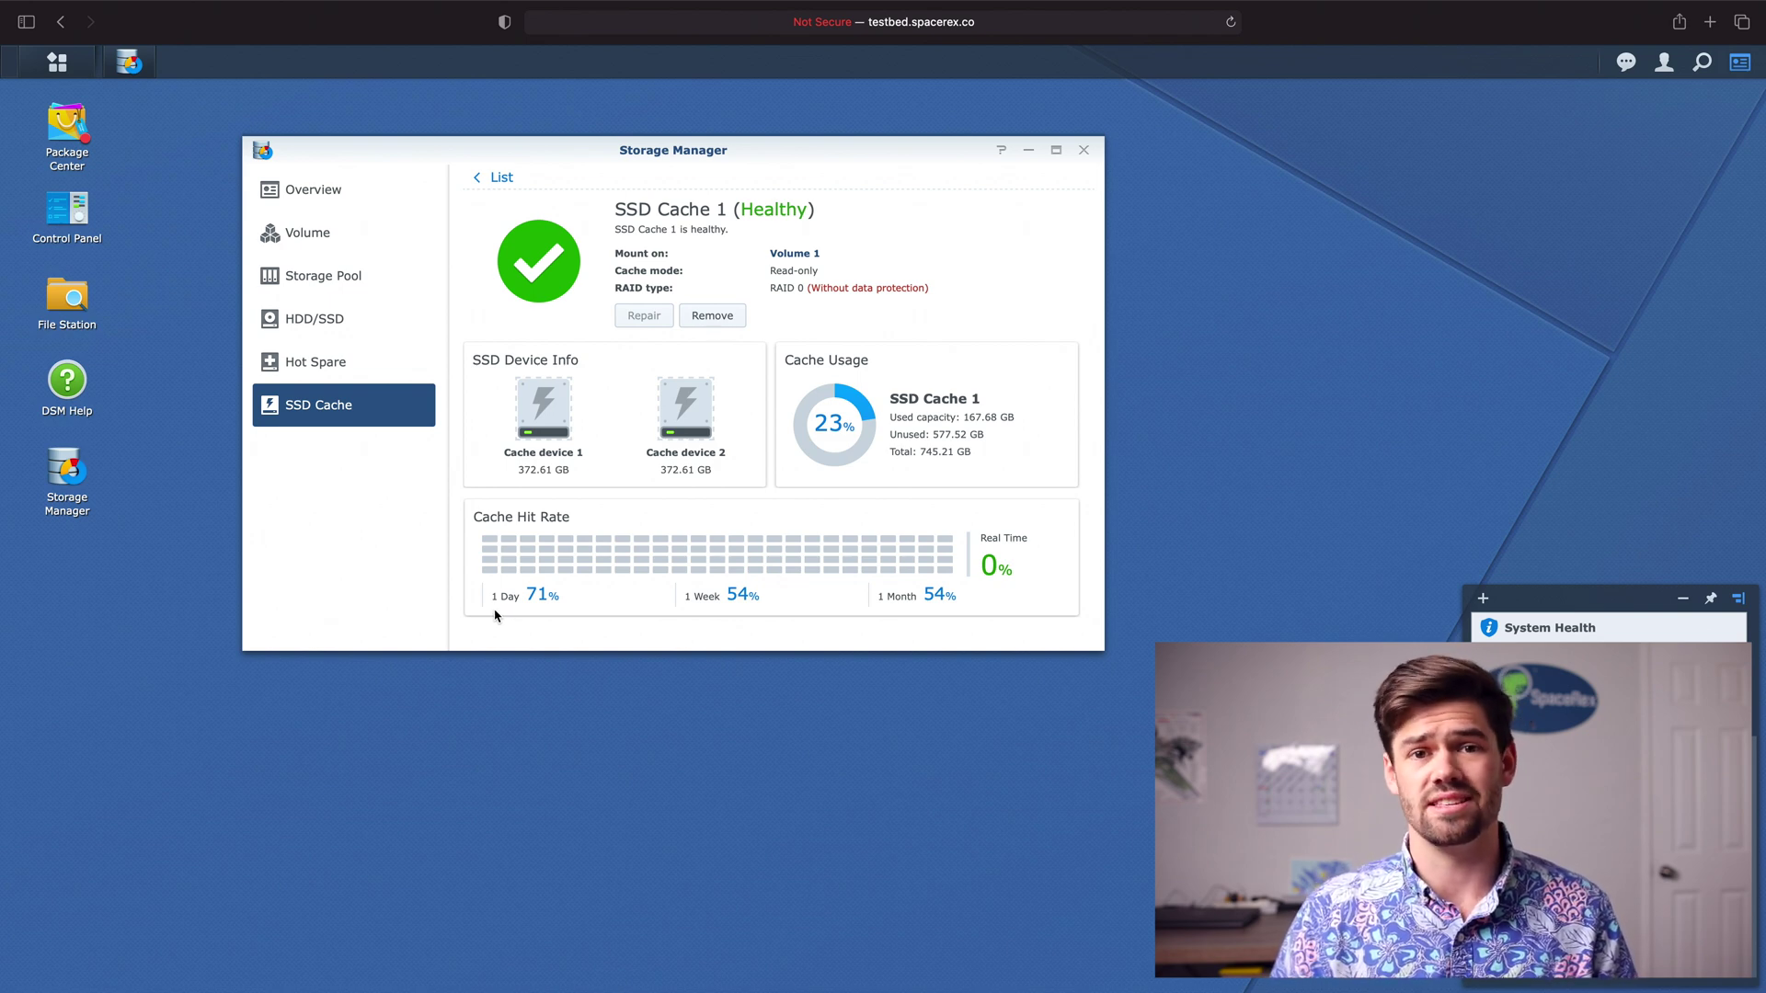
Step: Expand Bond 1 in Control Panel's Network Interface list and highlight the UniFi Switch 16 XG name
left_click(80, 207)
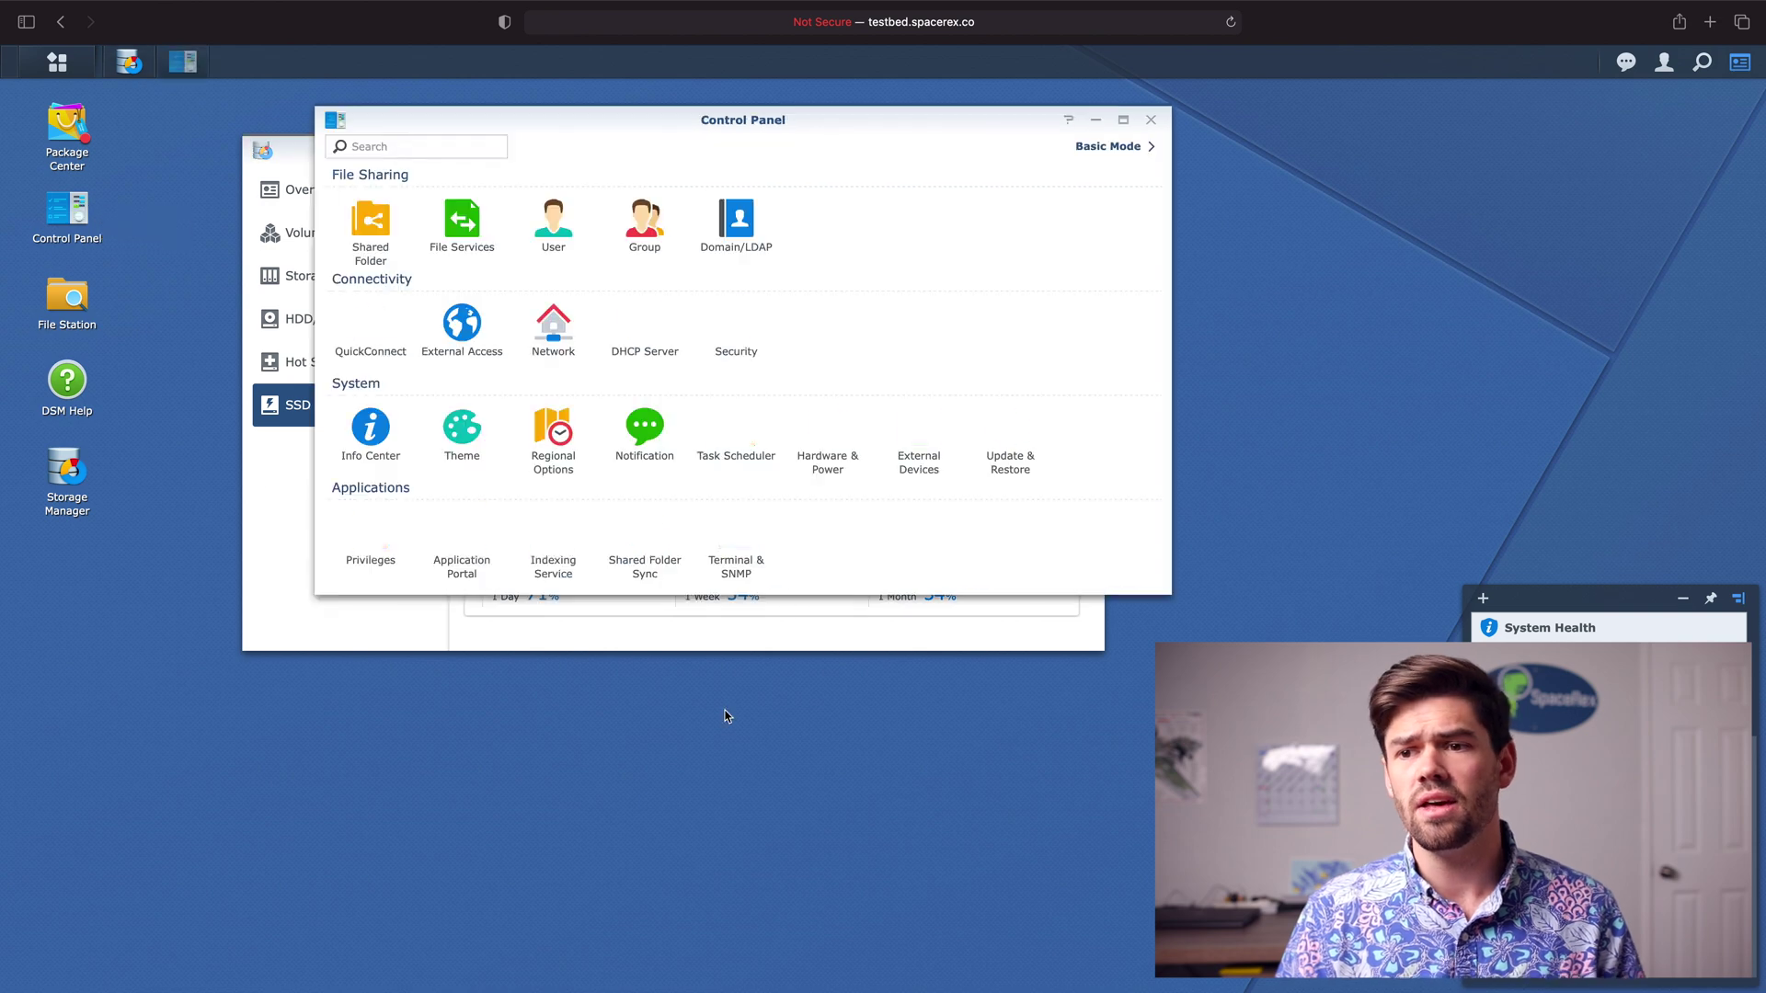
left_click(556, 333)
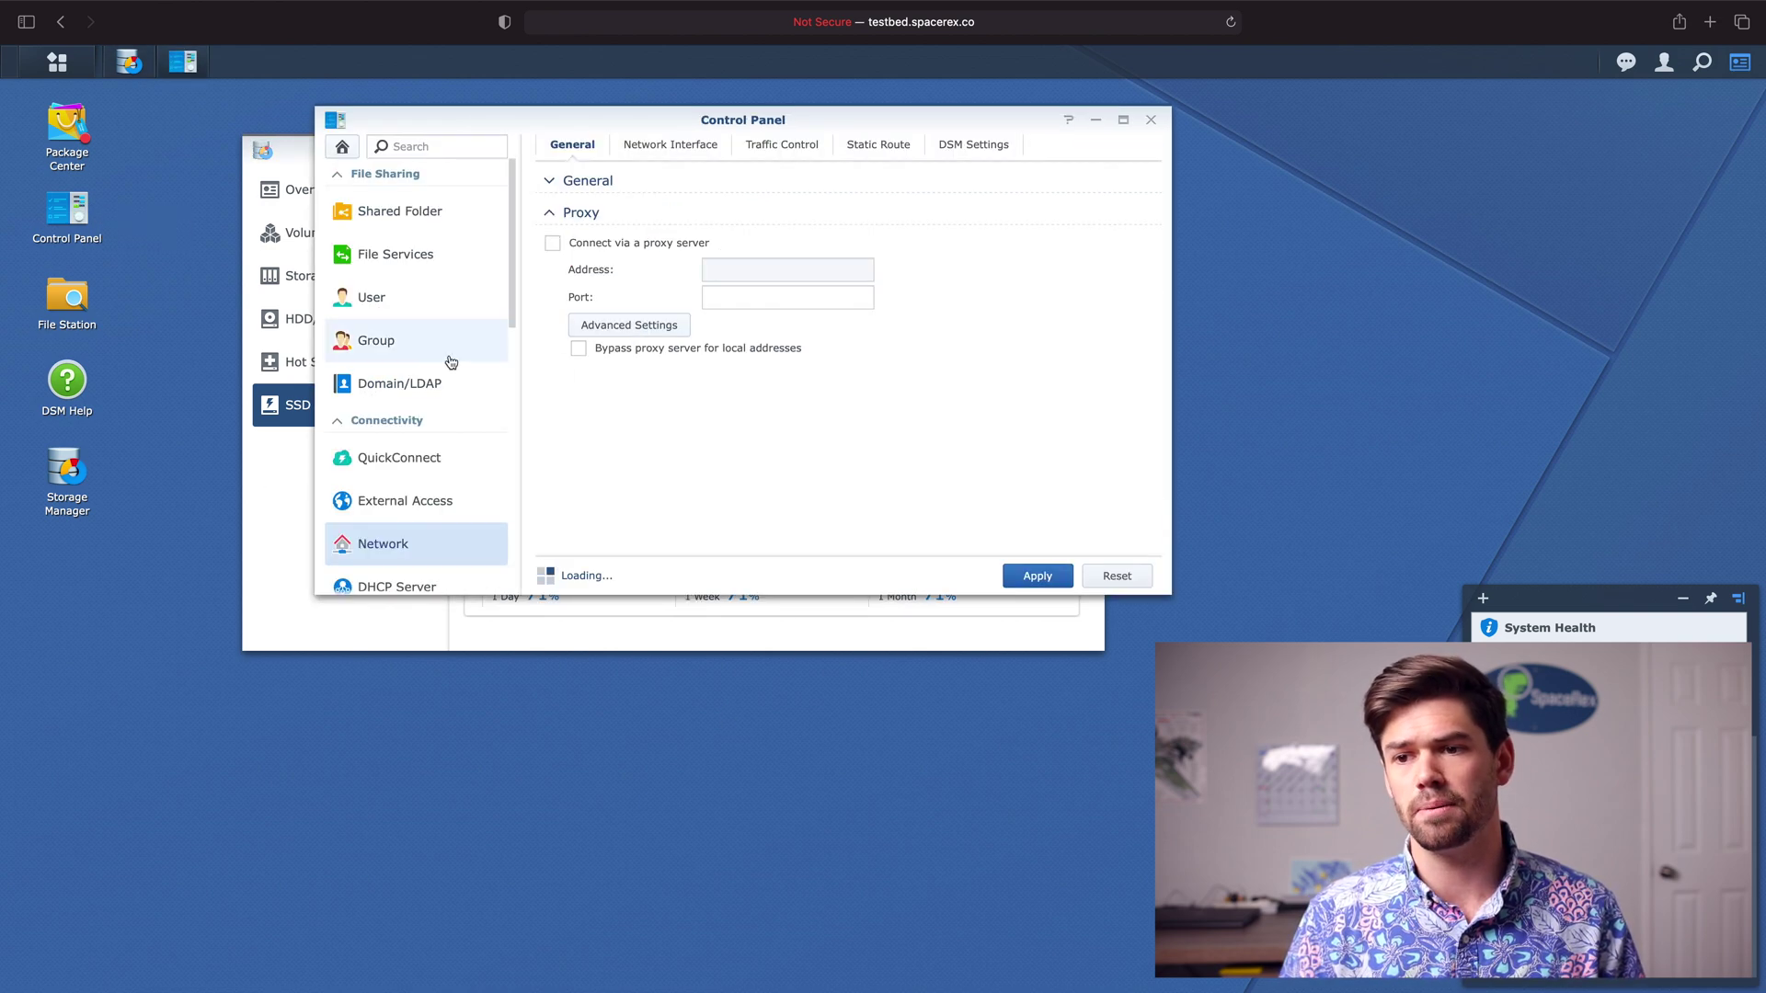
left_click(662, 149)
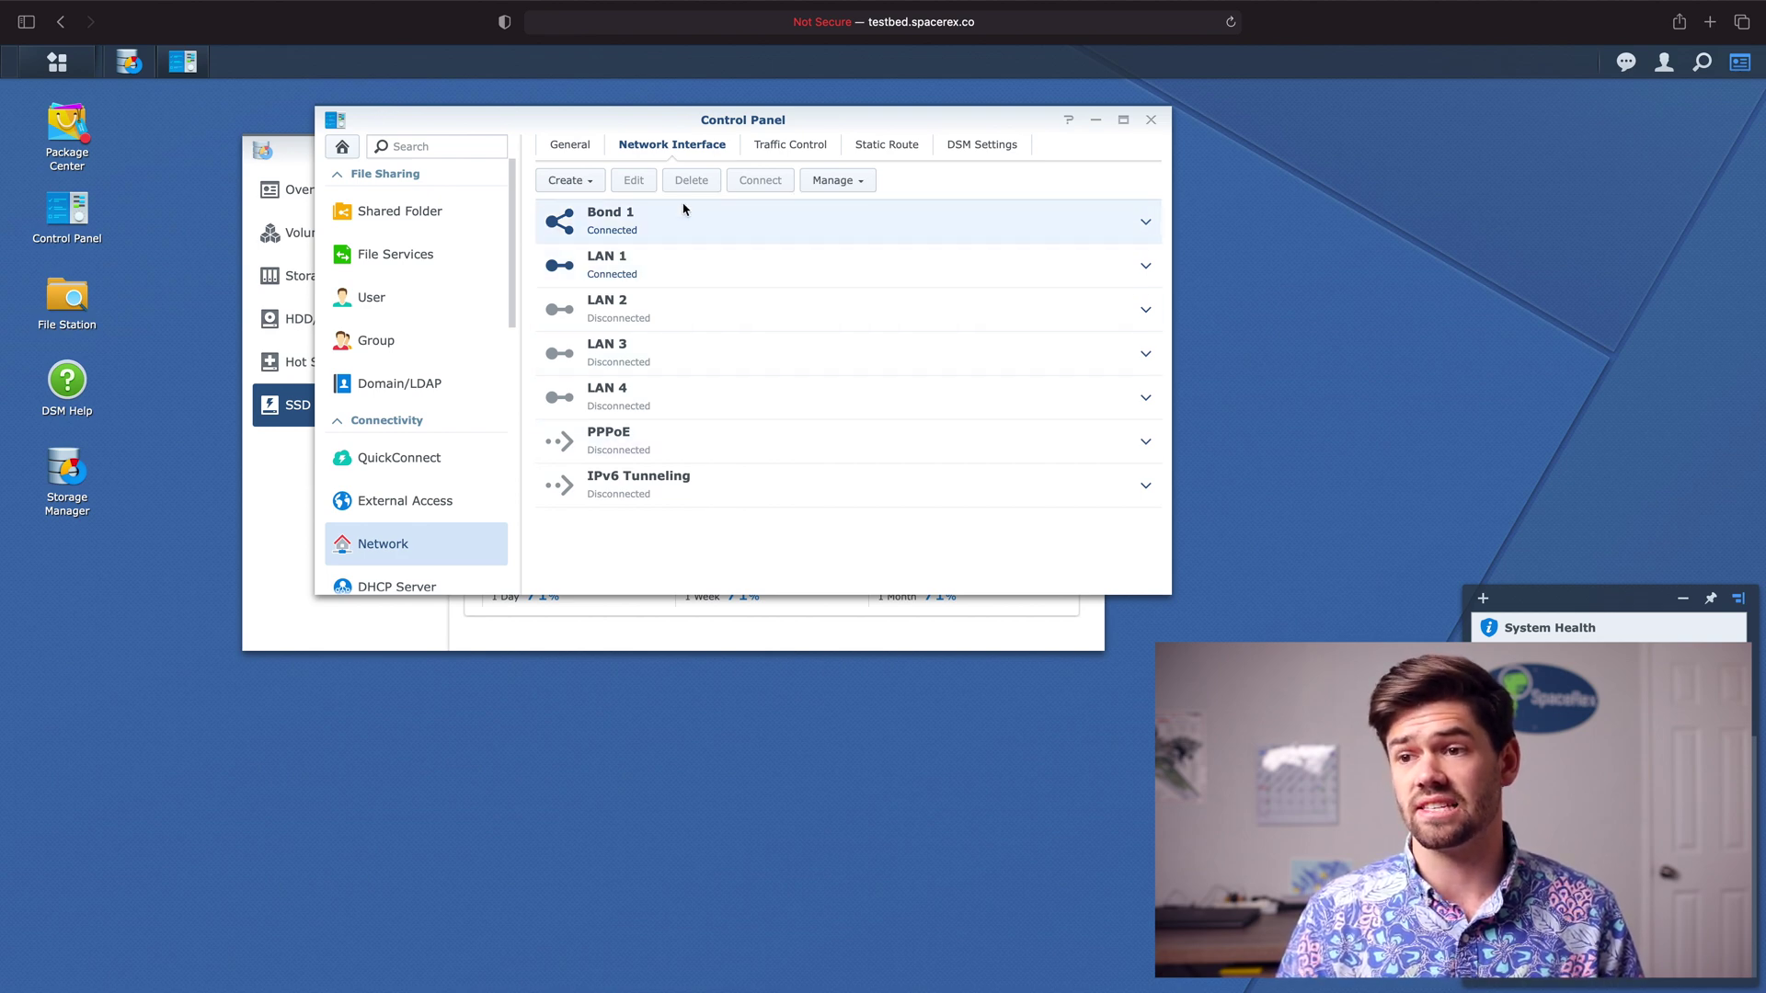
left_click(1141, 224)
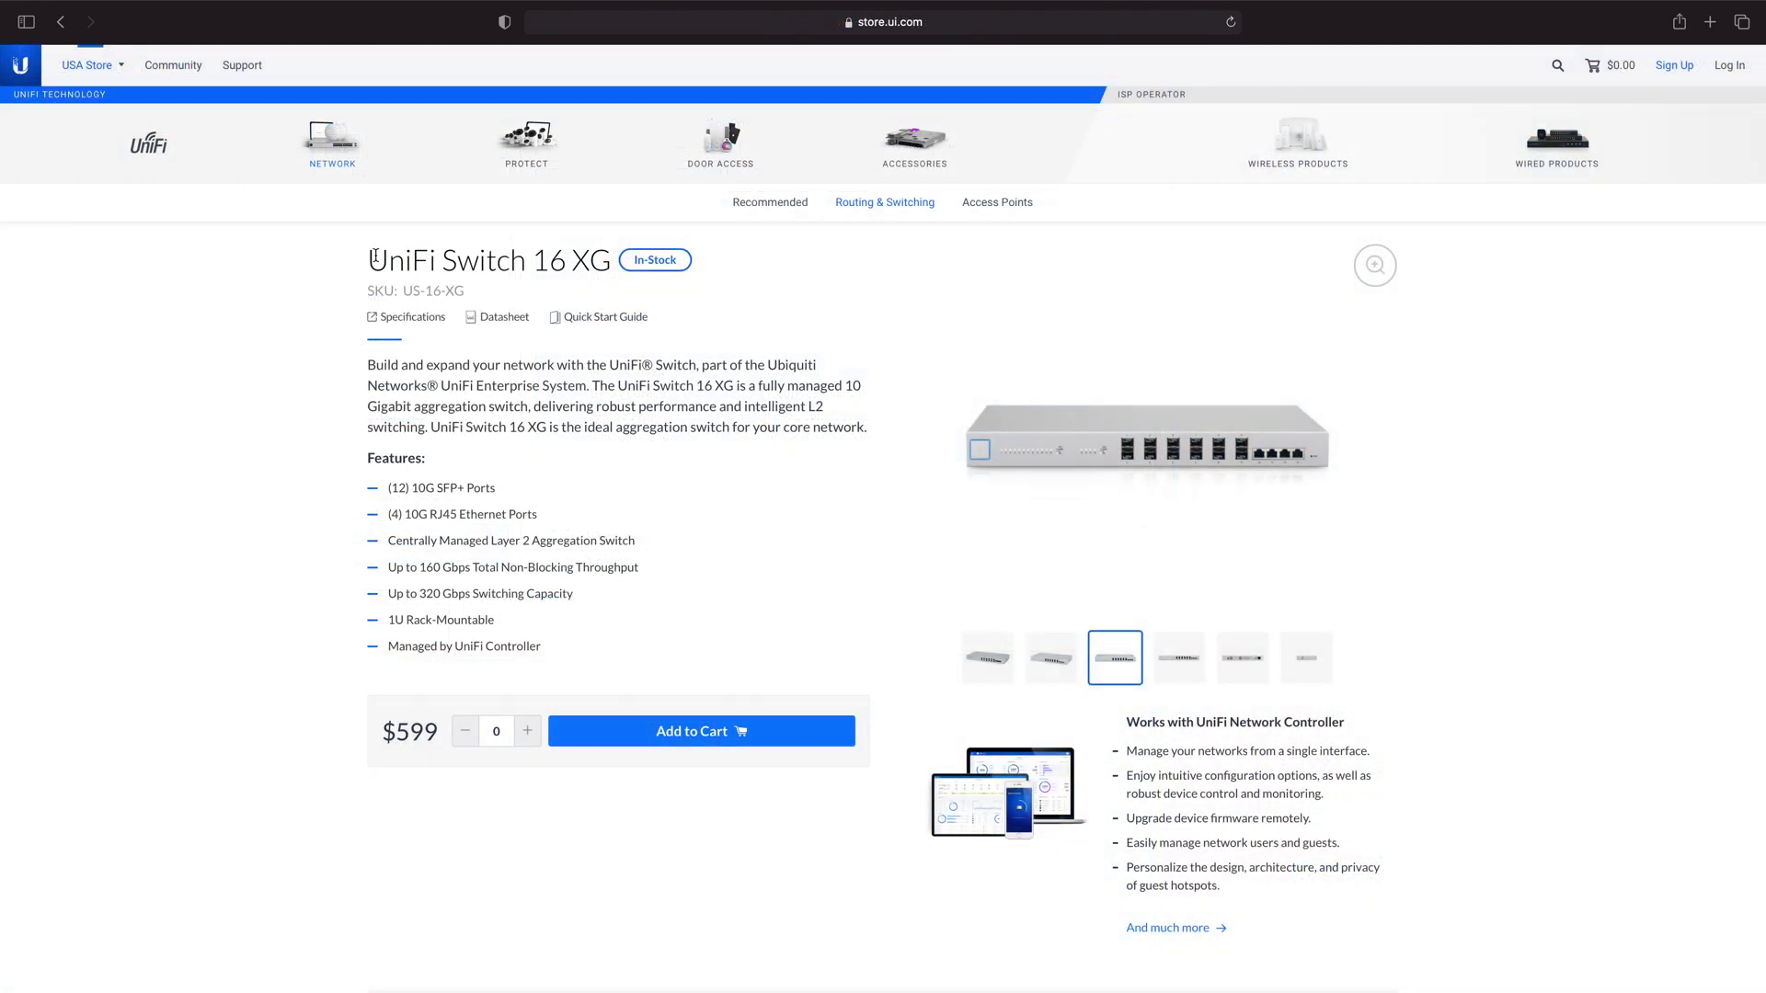
left_click_drag(376, 260, 611, 261)
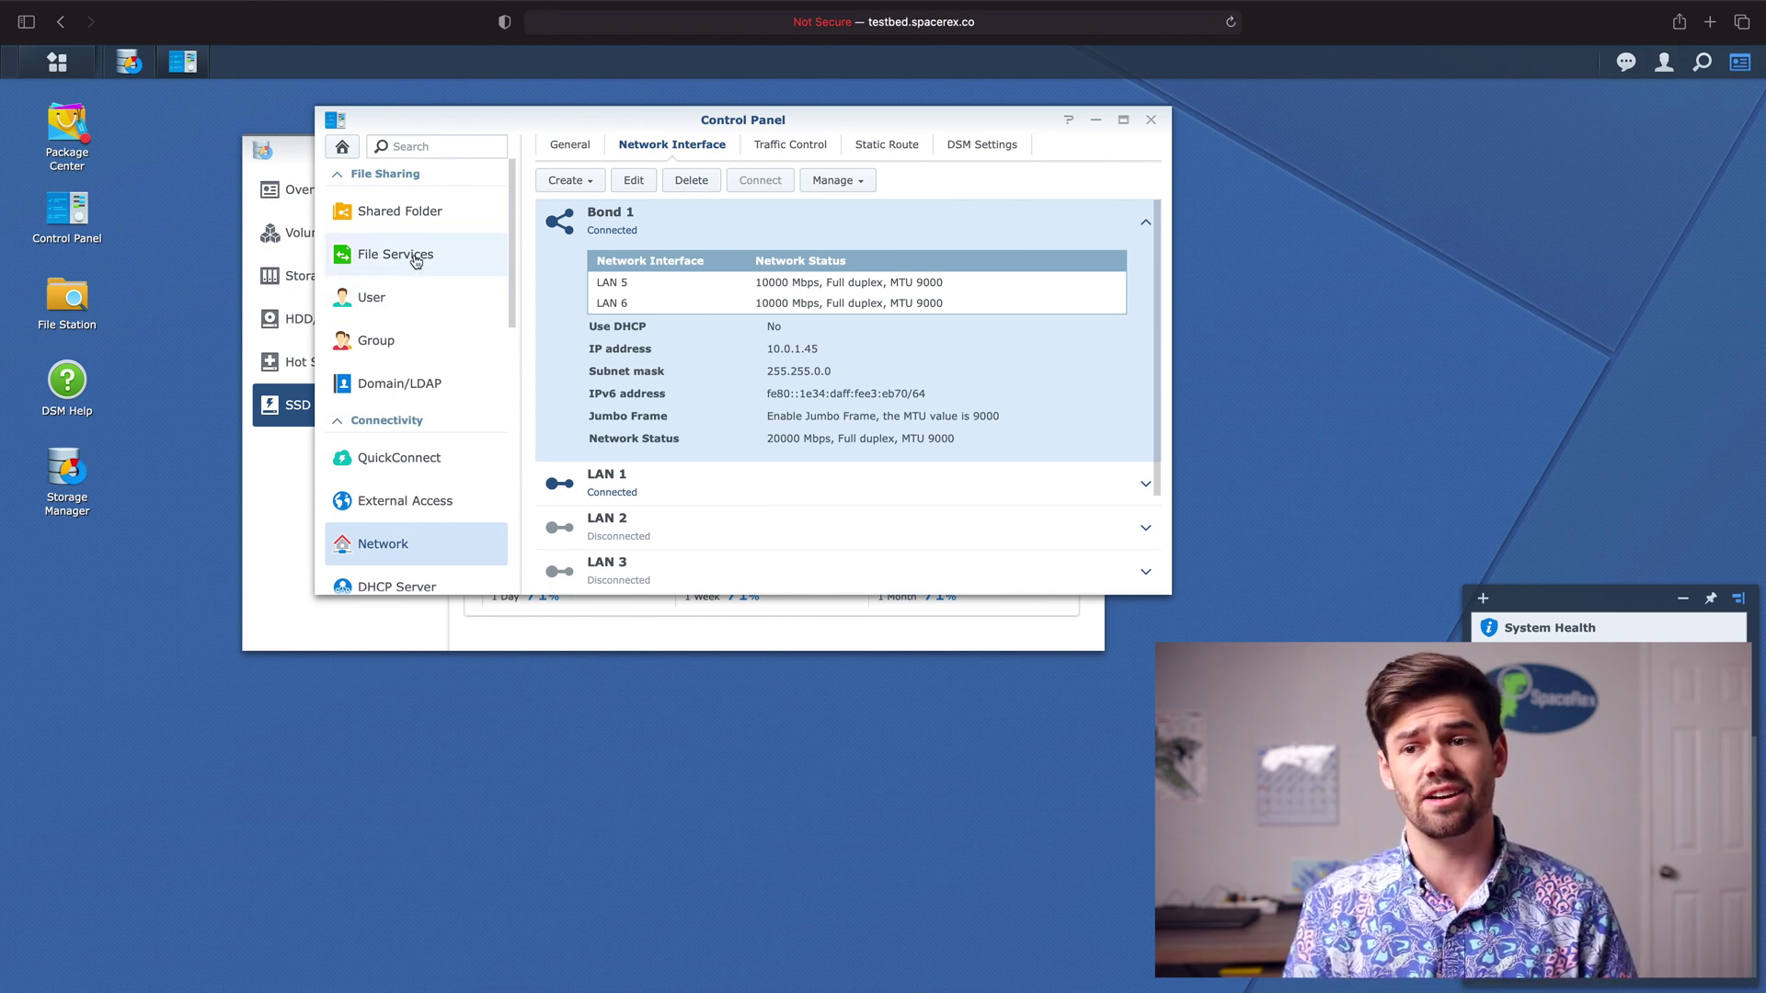
Step: Review the File Services SMB/AFP/NFS settings, then move the Tutorial Space window to the upper right
left_click(443, 258)
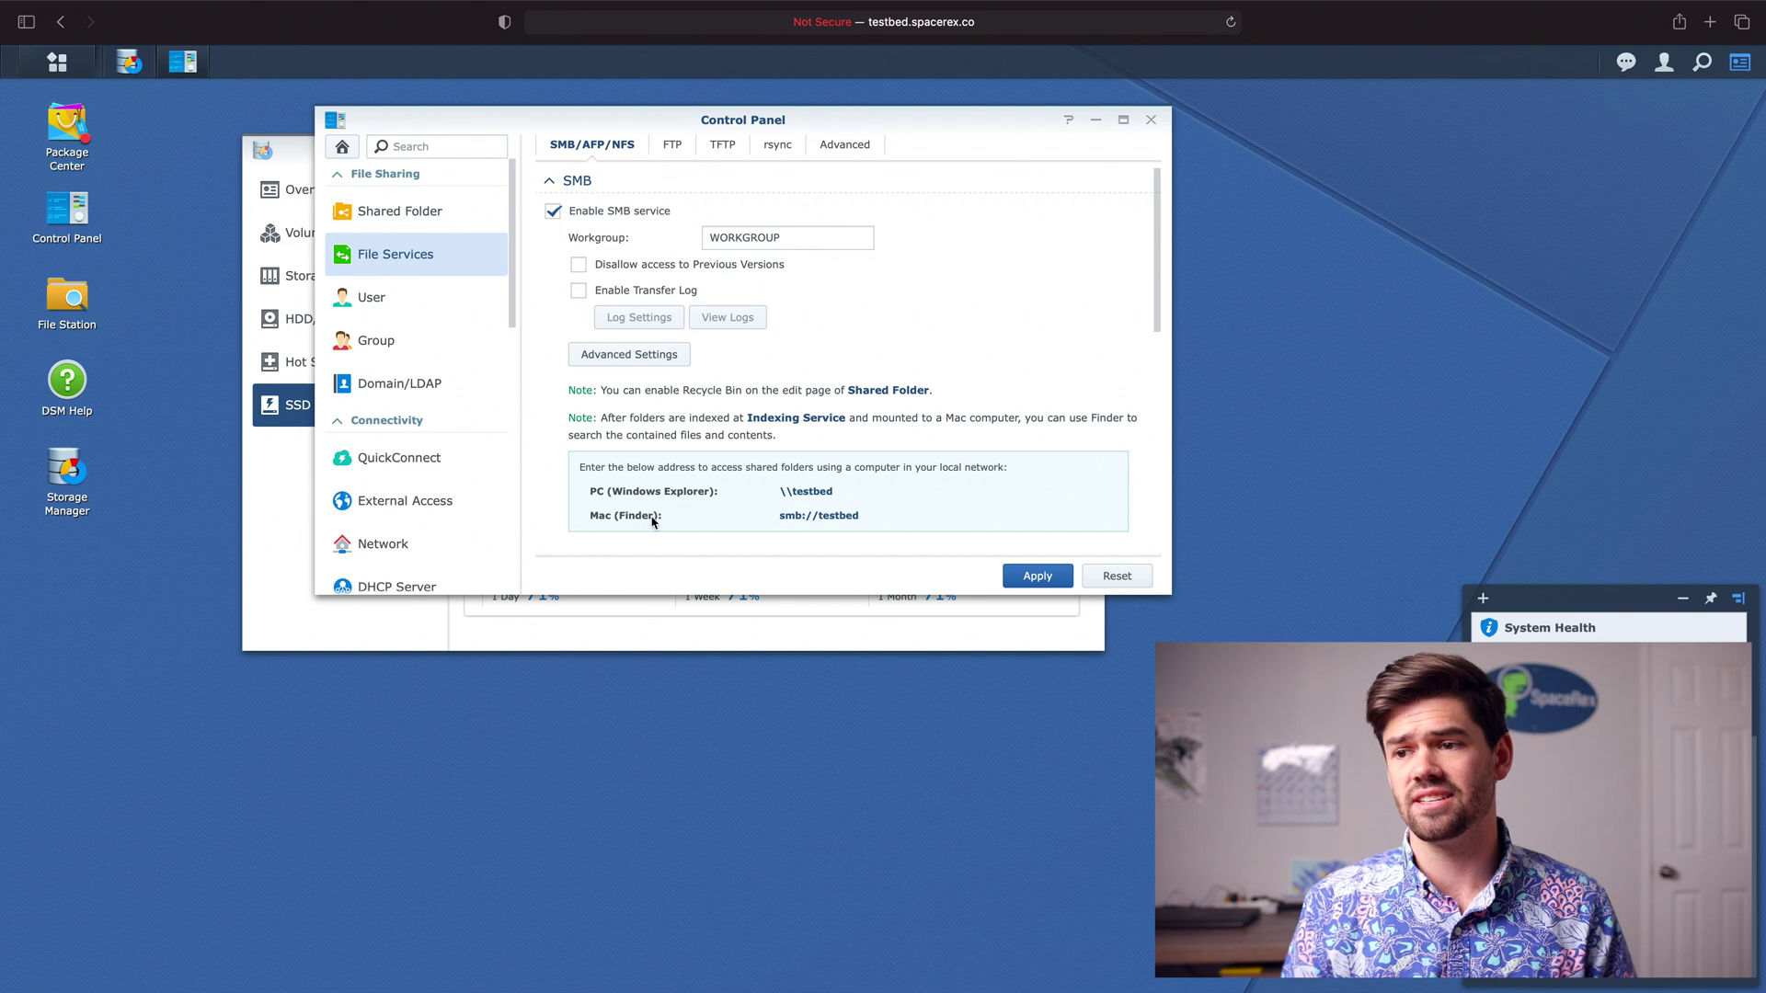
scroll(750, 409, "down", 8)
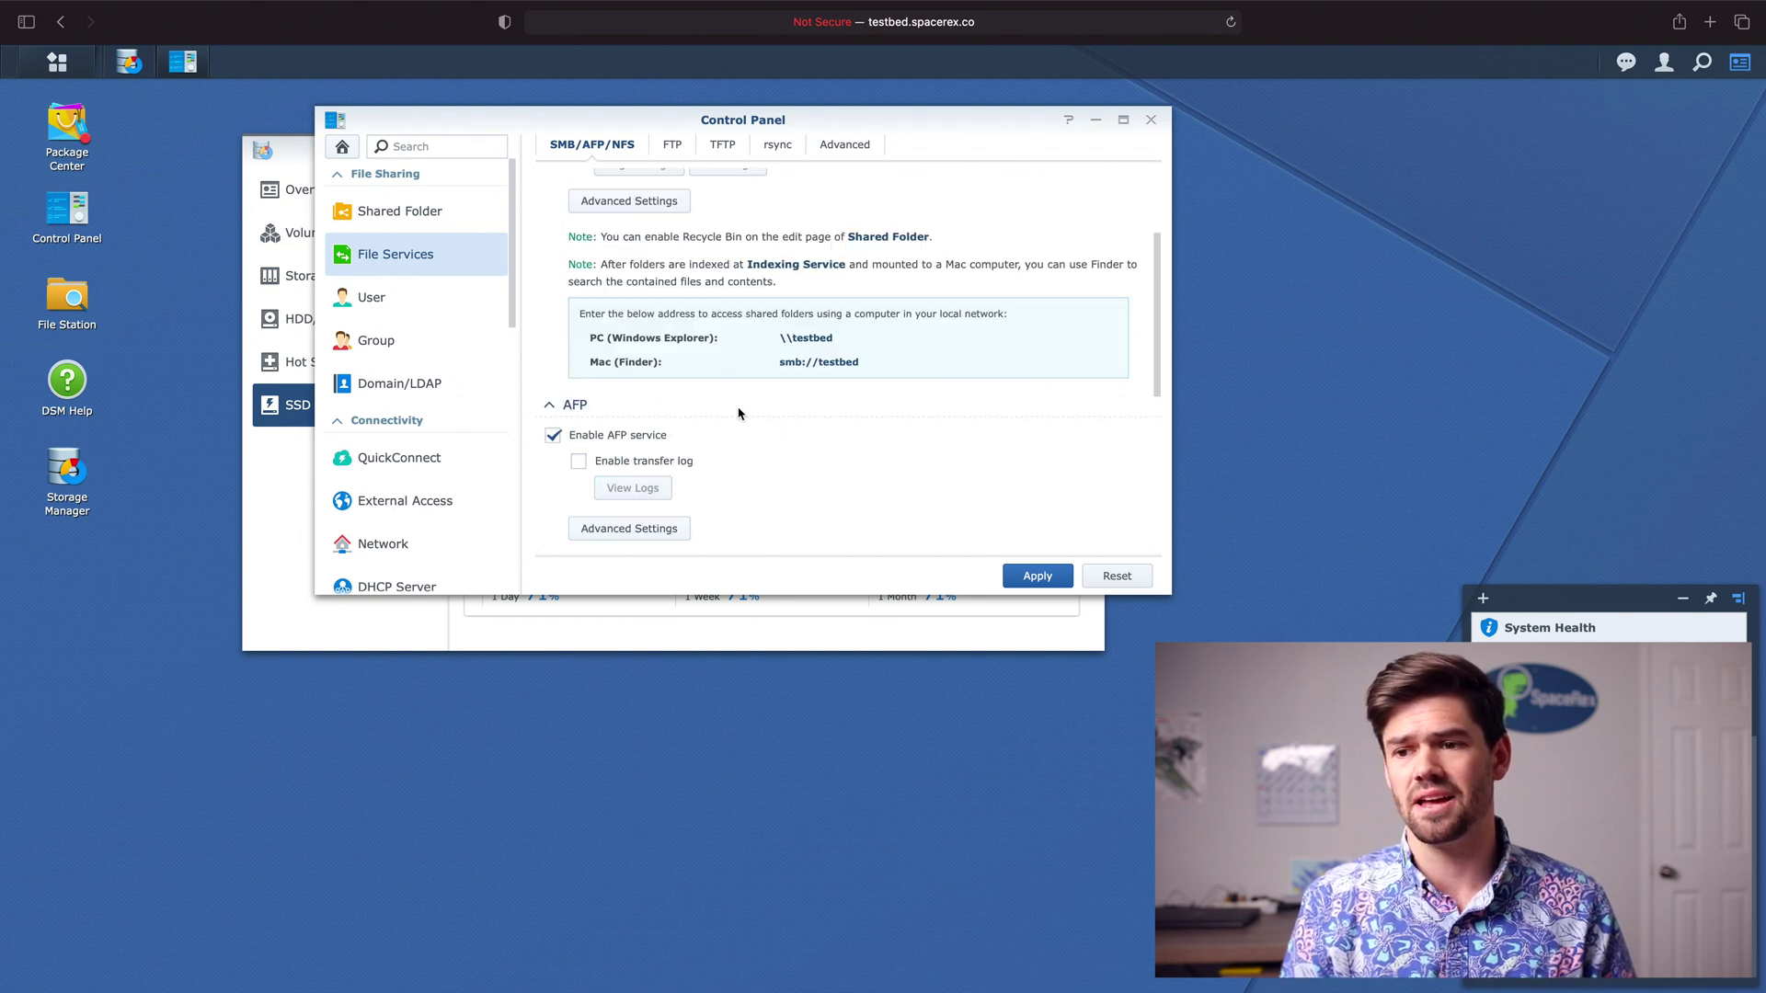
scroll(727, 282, "up", 10)
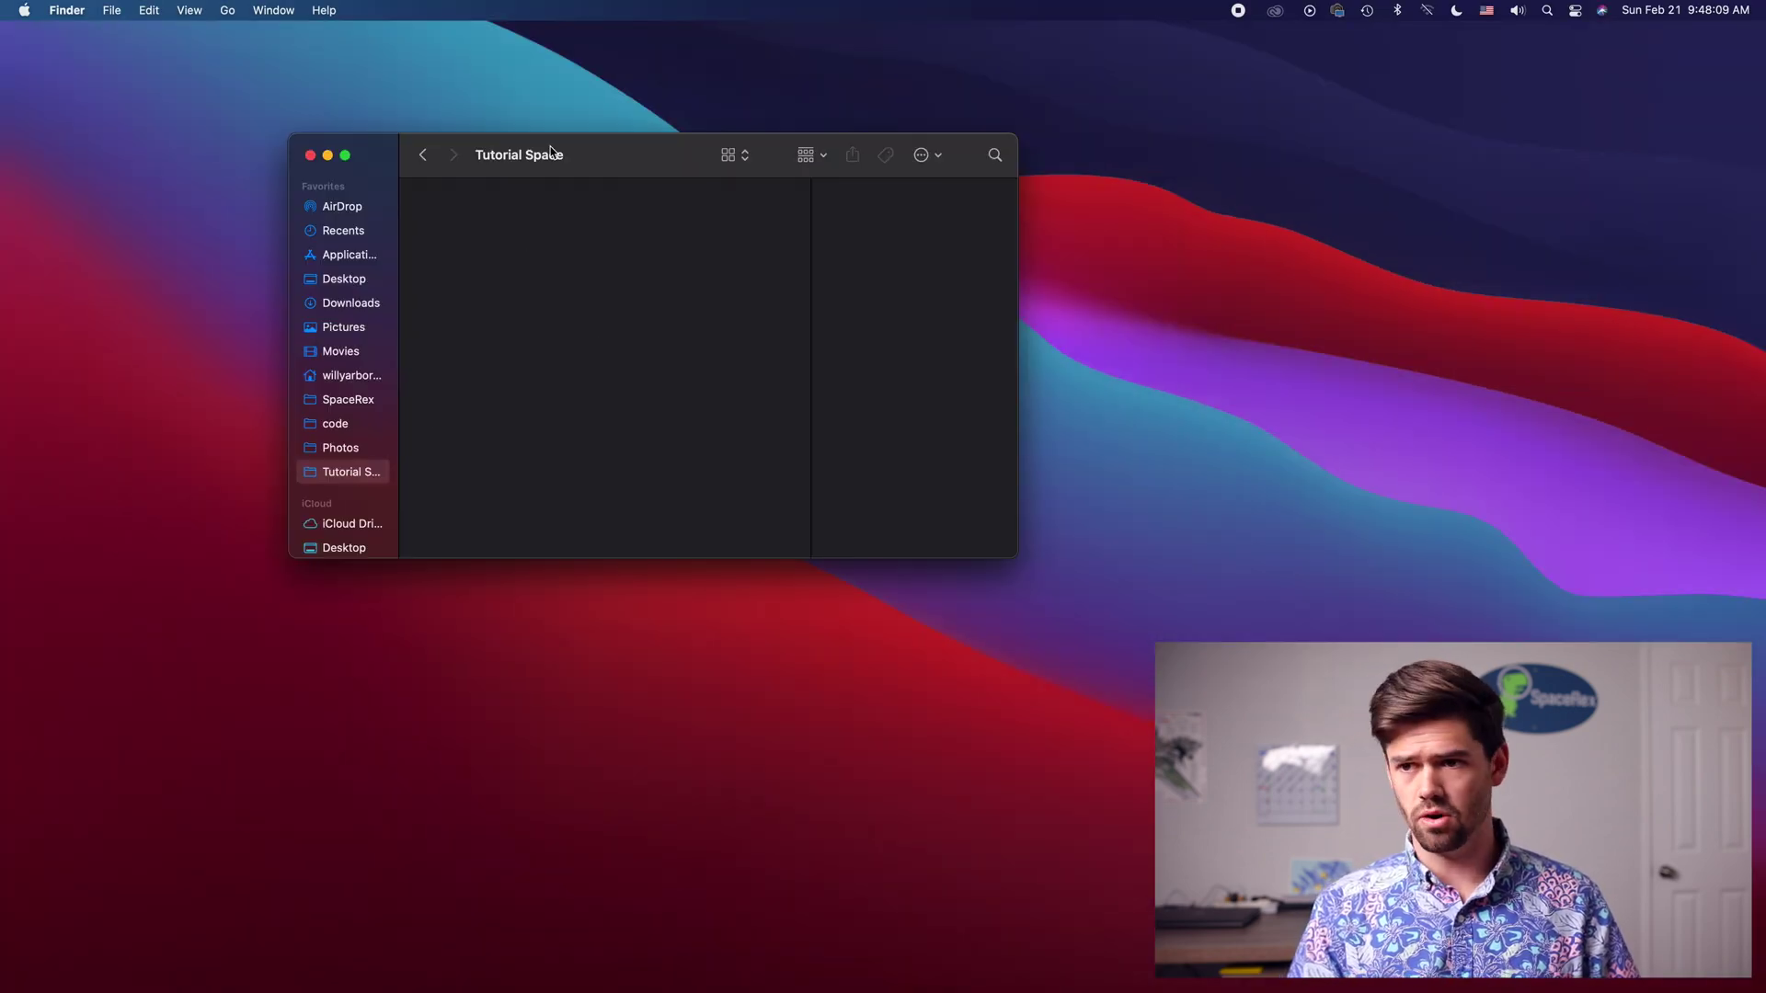
left_click_drag(550, 147, 1217, 116)
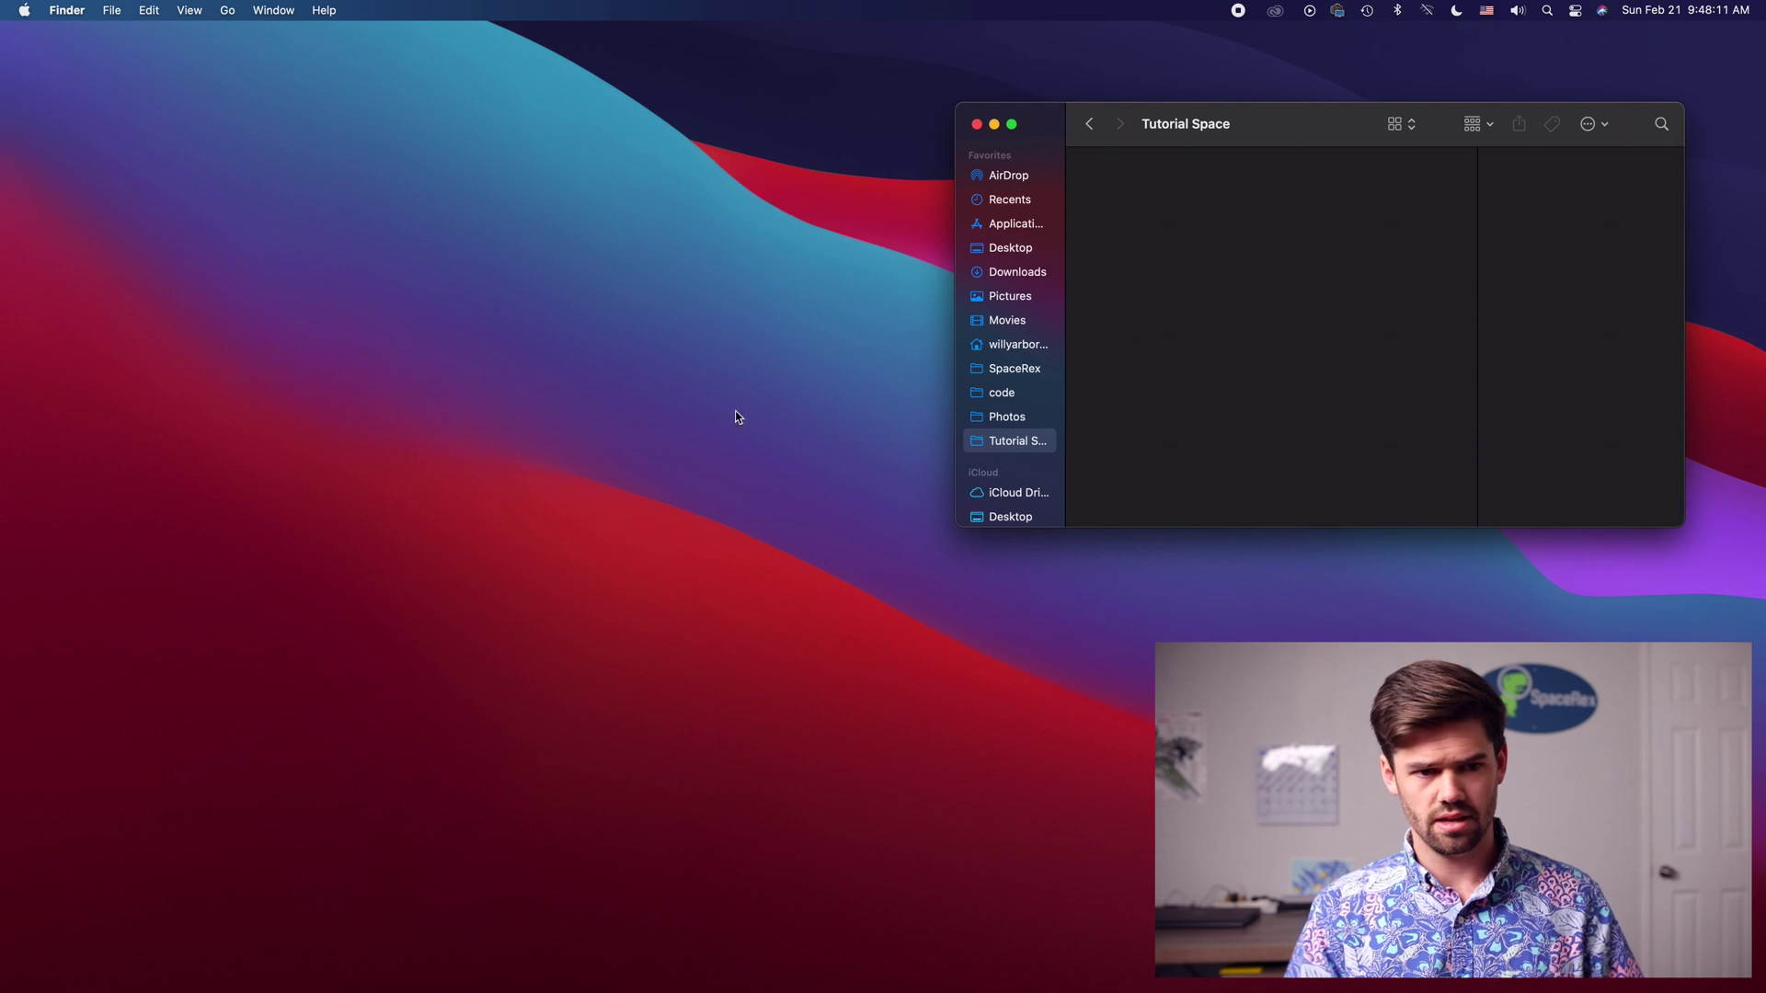
Step: Mount the 1621 share, open its window on the left, and enter the test folder
left_click(723, 219)
left_click_drag(723, 219, 94, 64)
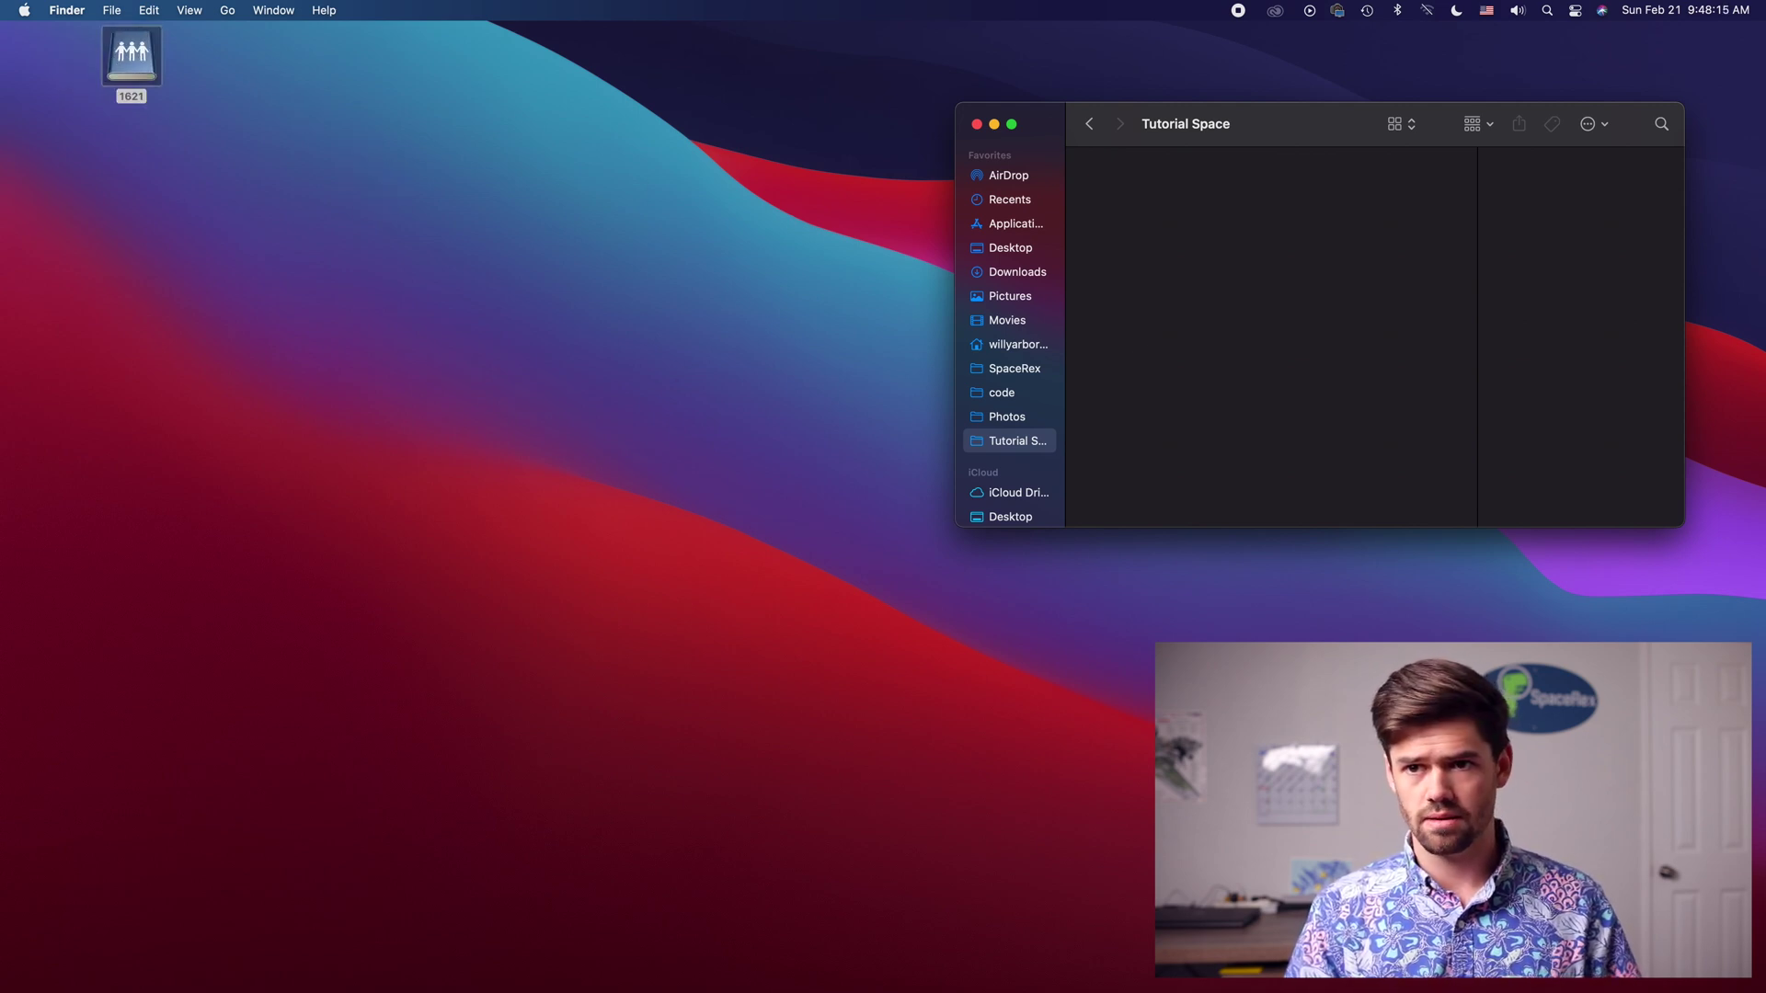
double_click(110, 46)
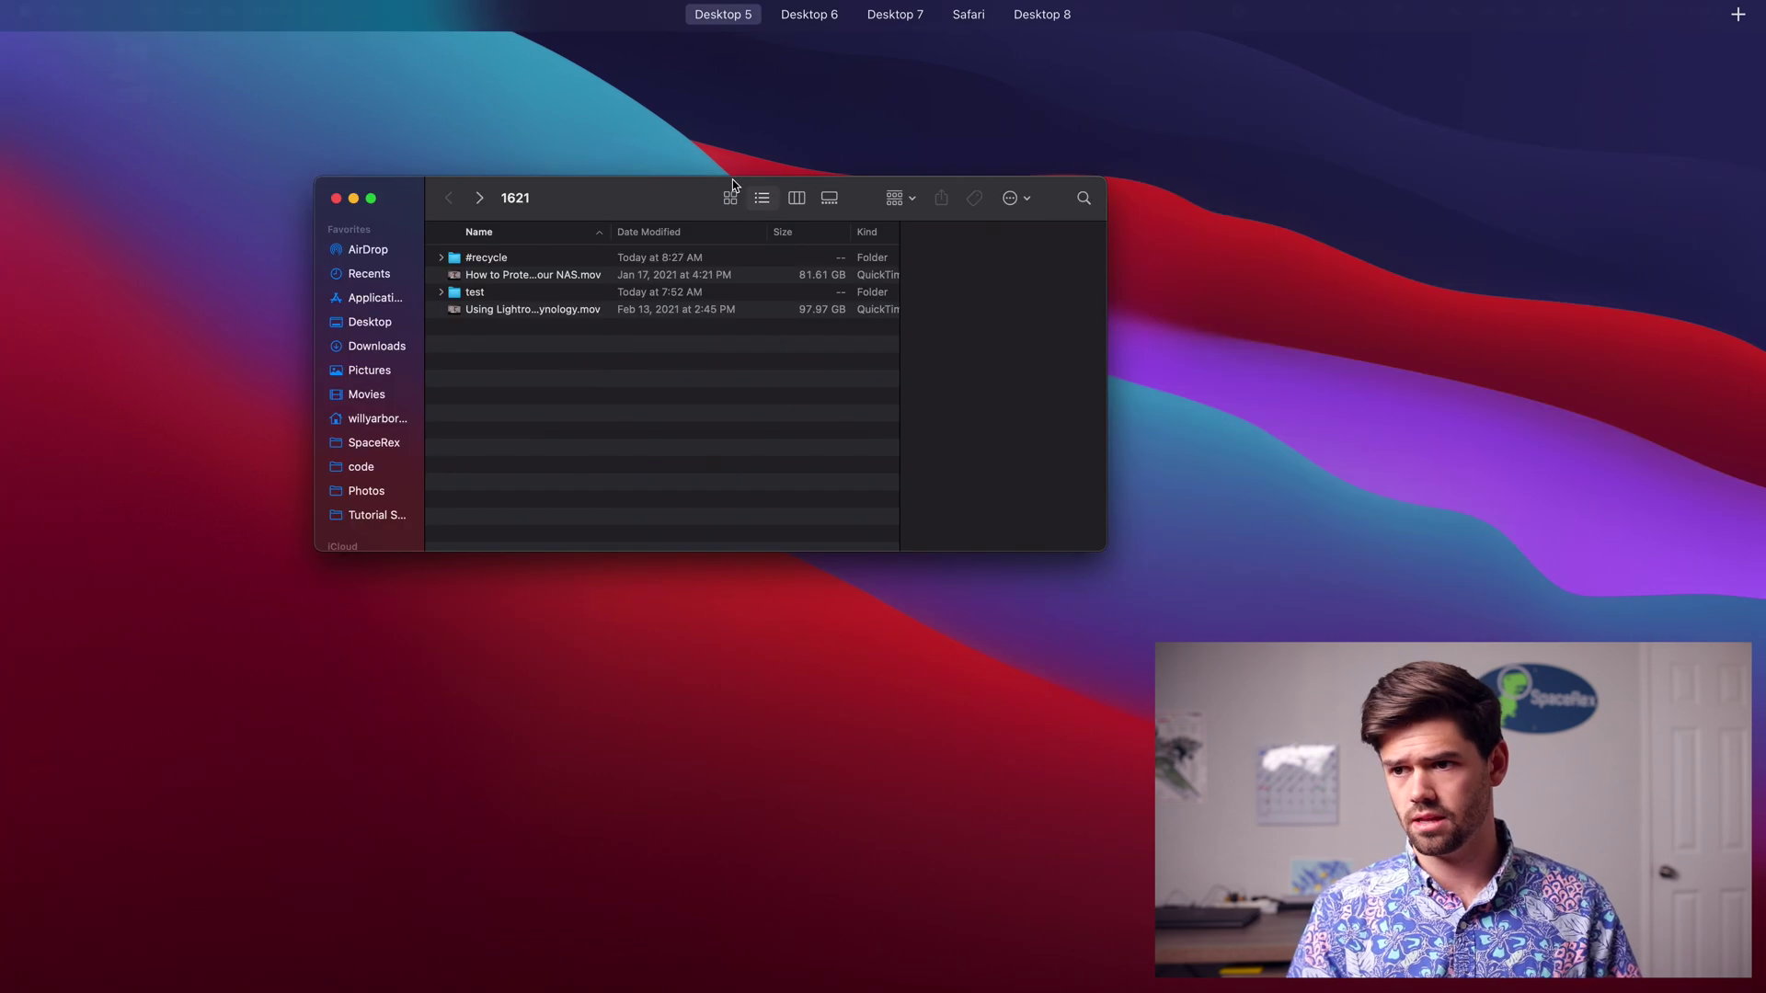
left_click(733, 189)
left_click_drag(615, 197, 437, 193)
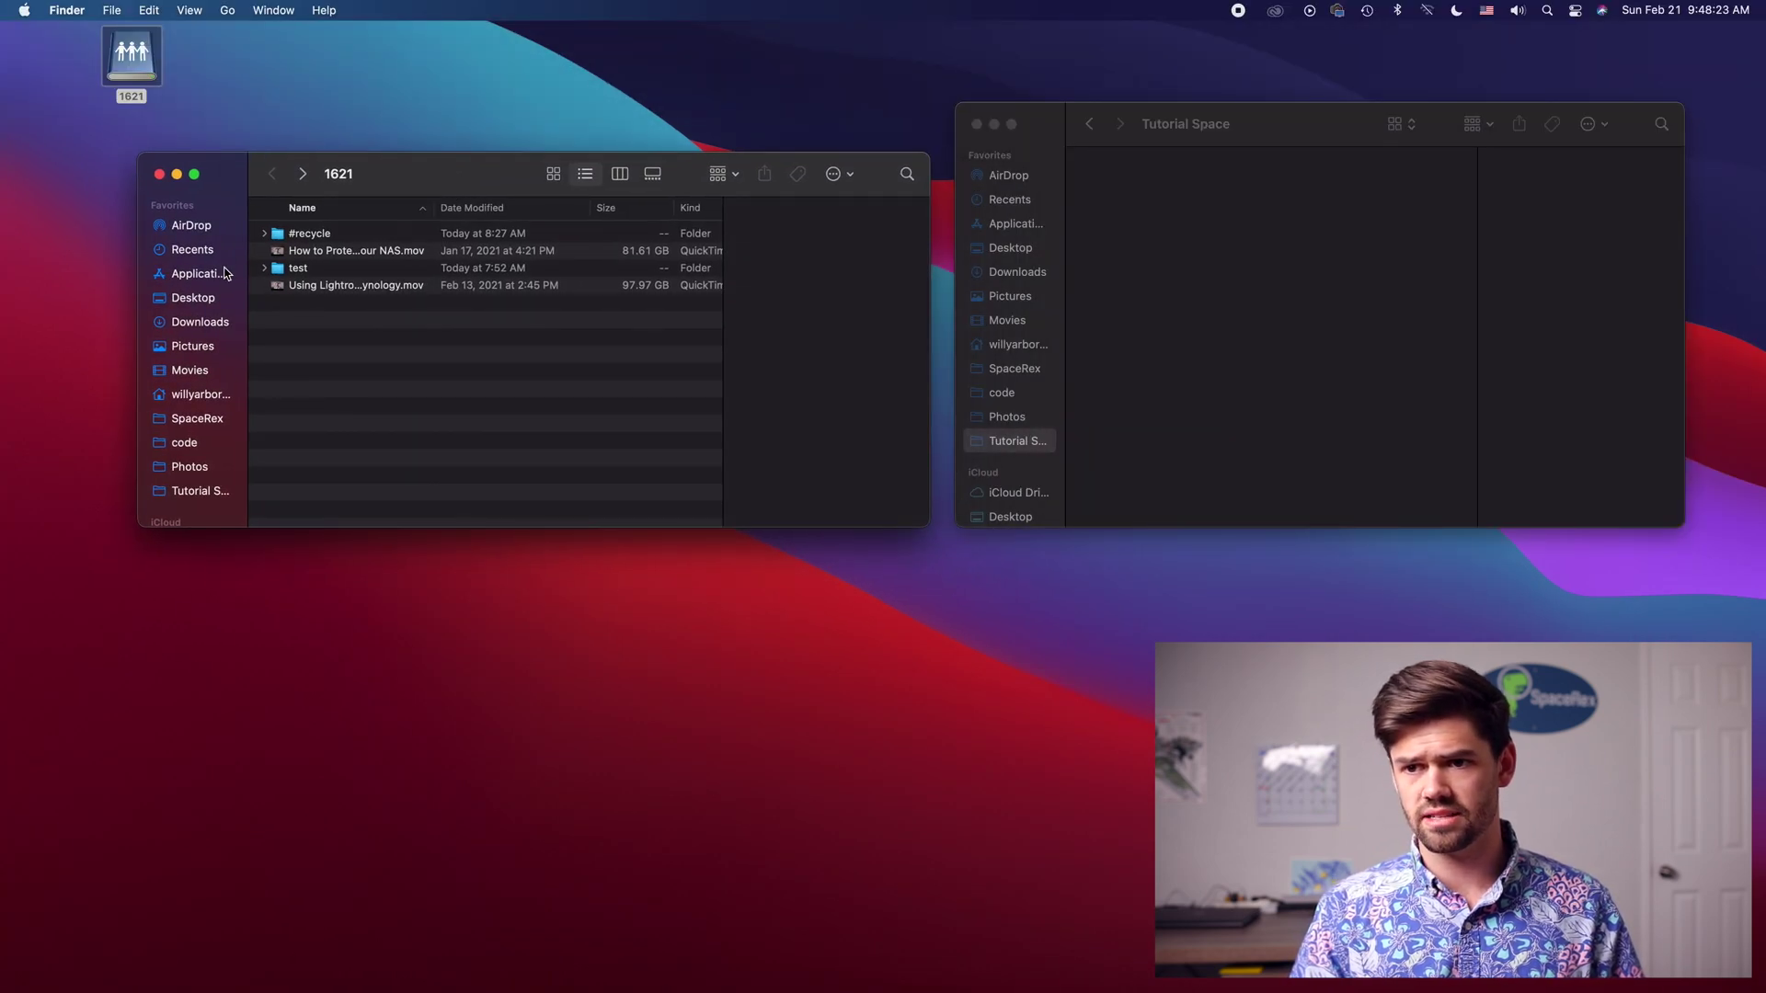
double_click(323, 269)
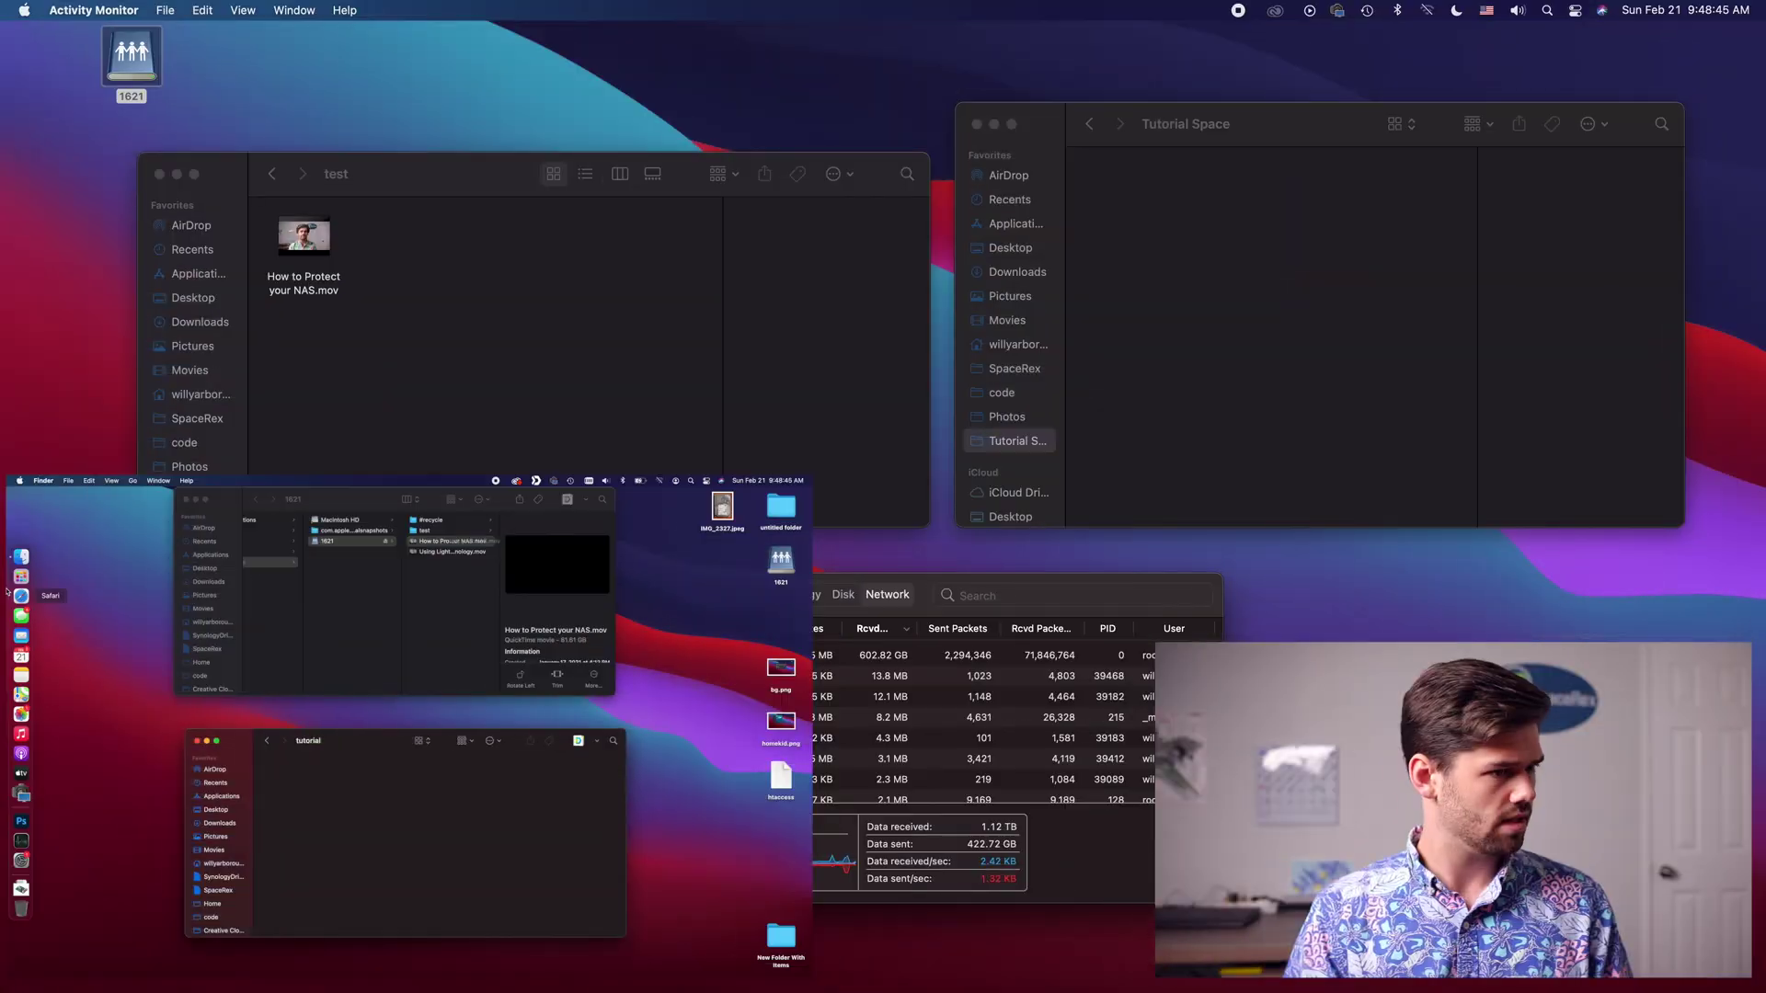
Step: Close CPU History, shrink and reposition Activity Monitor and the tutorial window, then copy the movie across
left_click(476, 496)
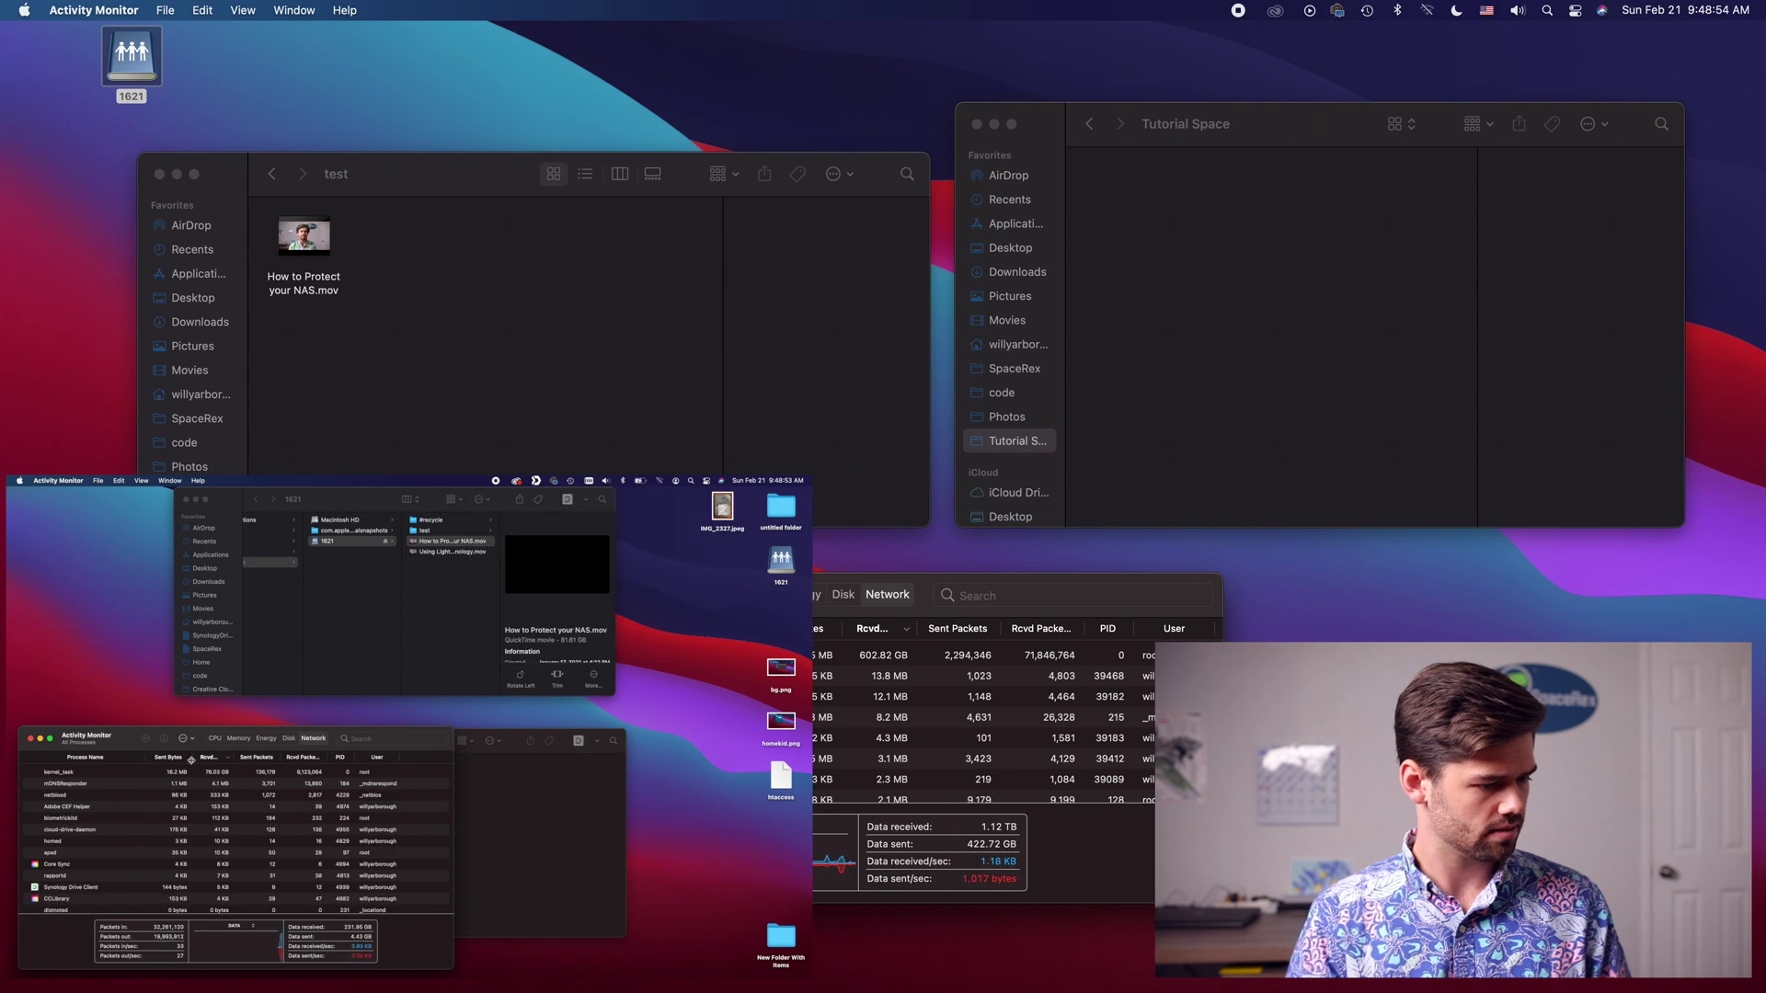
left_click_drag(454, 728, 377, 851)
left_click_drag(203, 870, 423, 715)
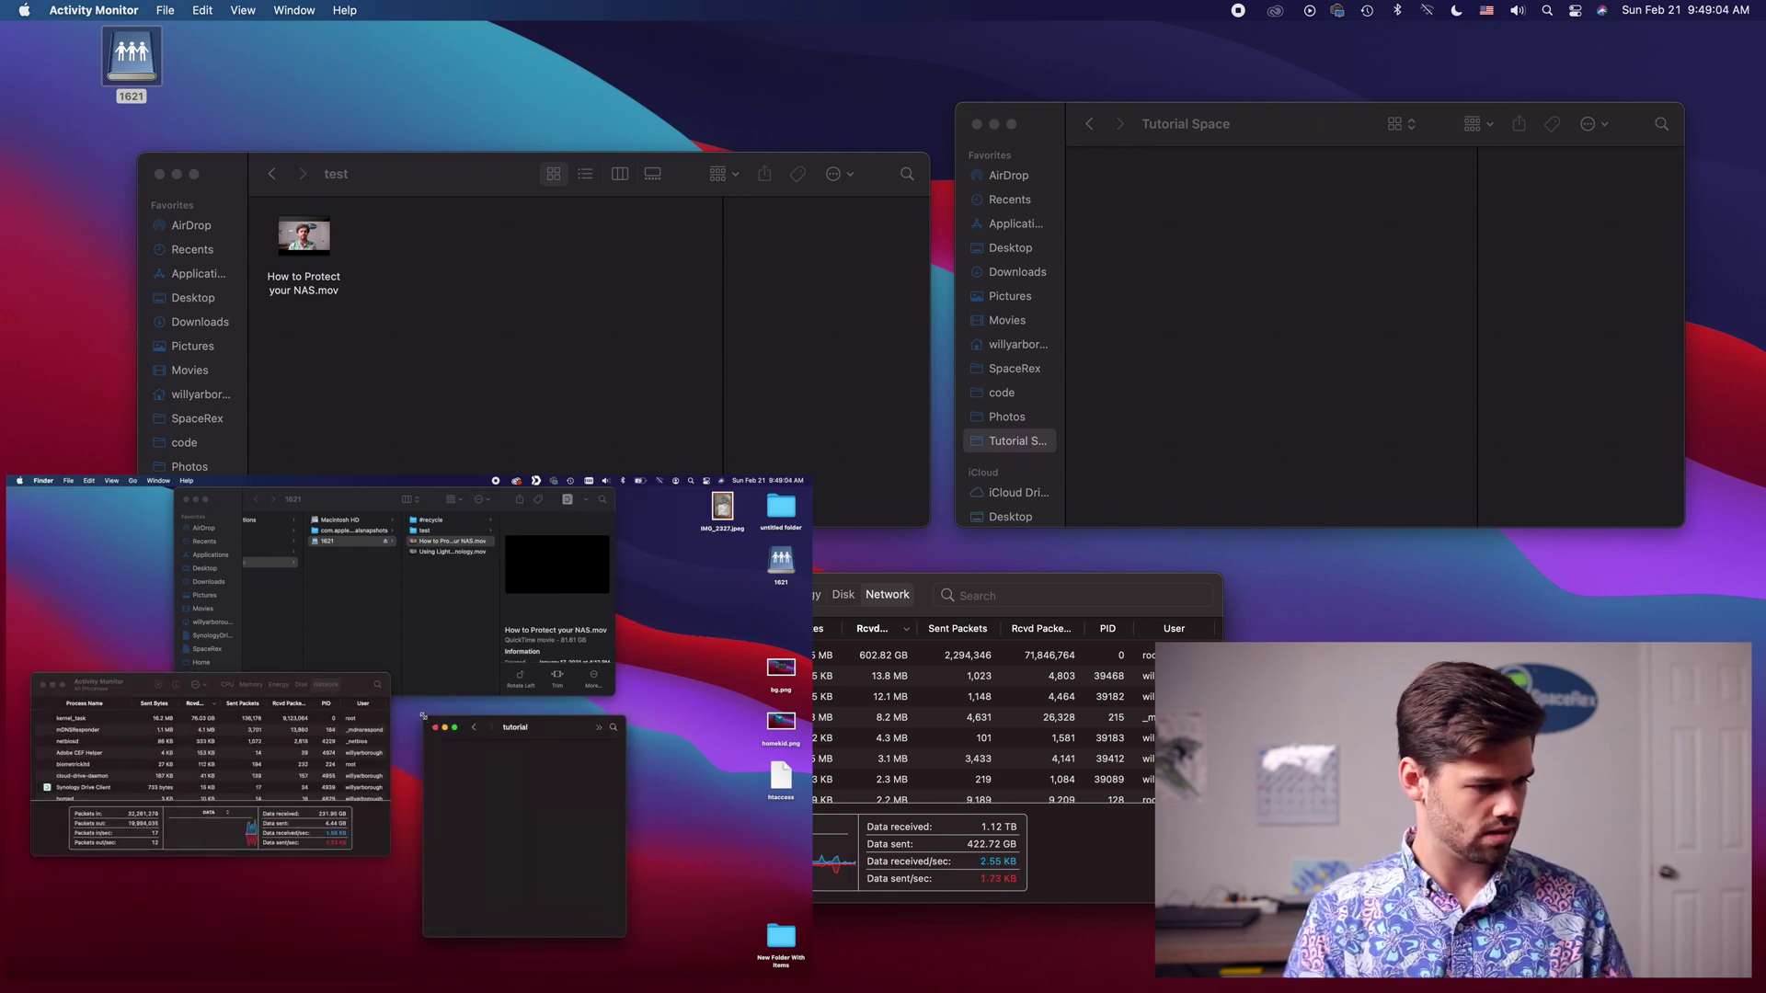
left_click_drag(143, 682, 143, 718)
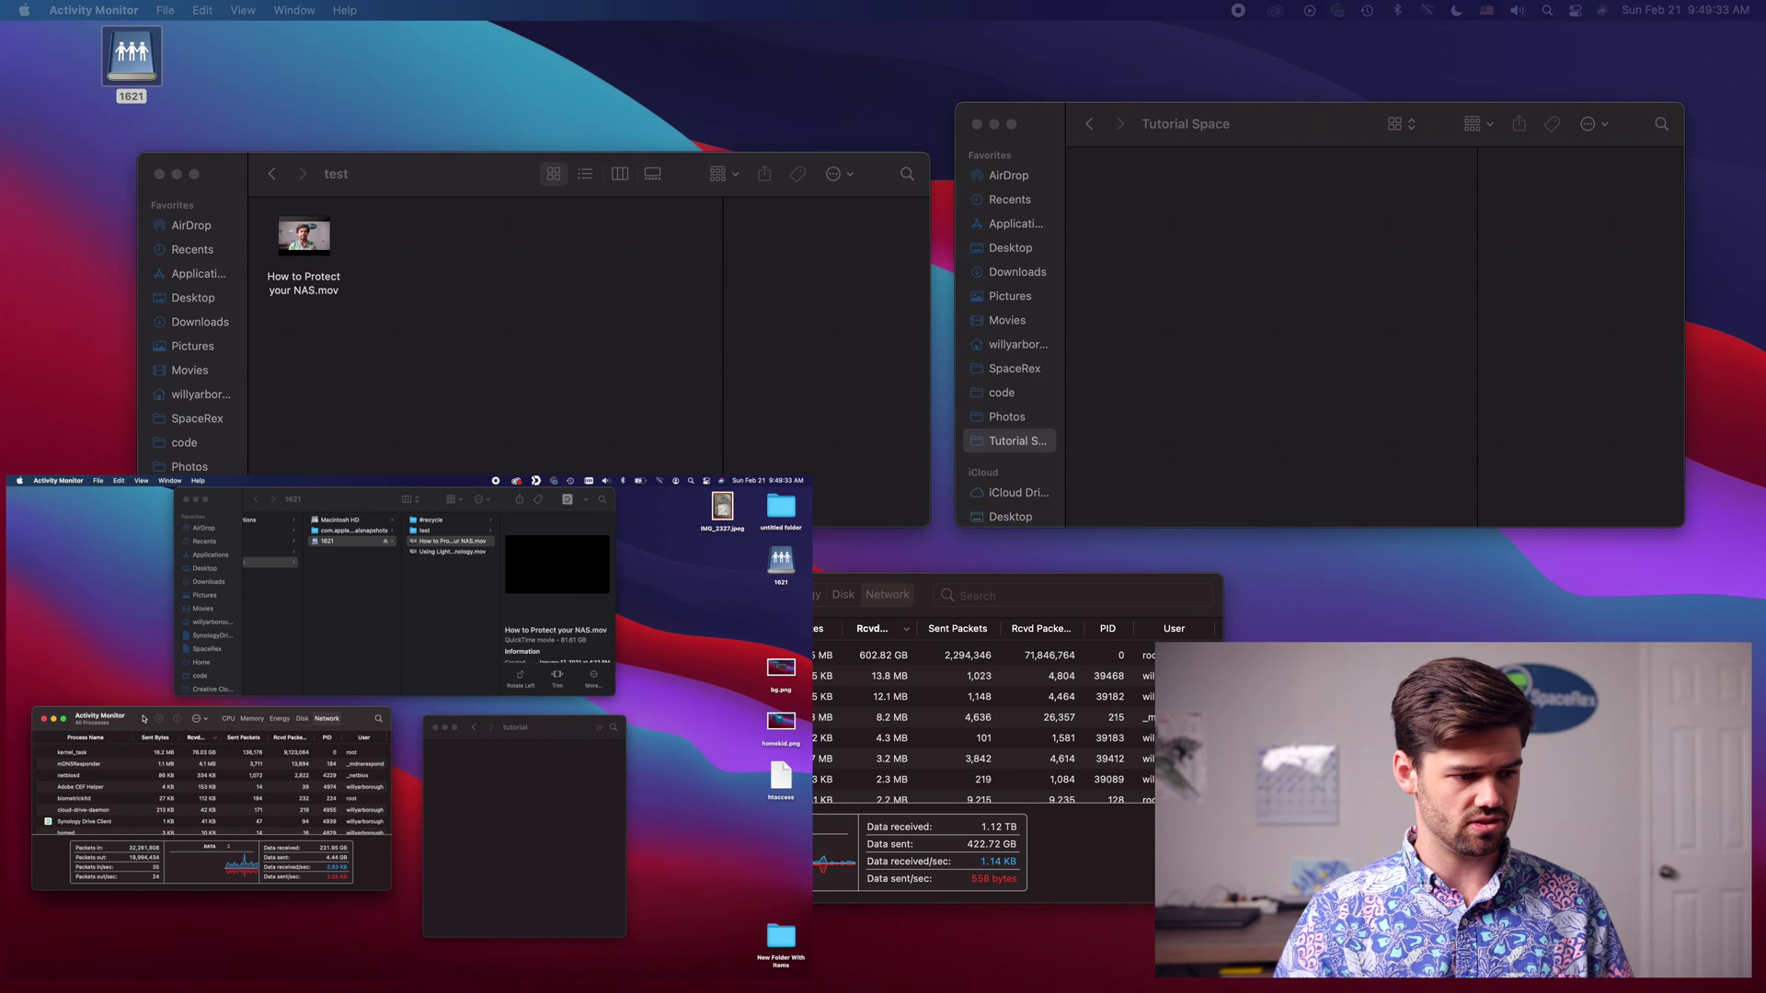
mouse_move(333, 244)
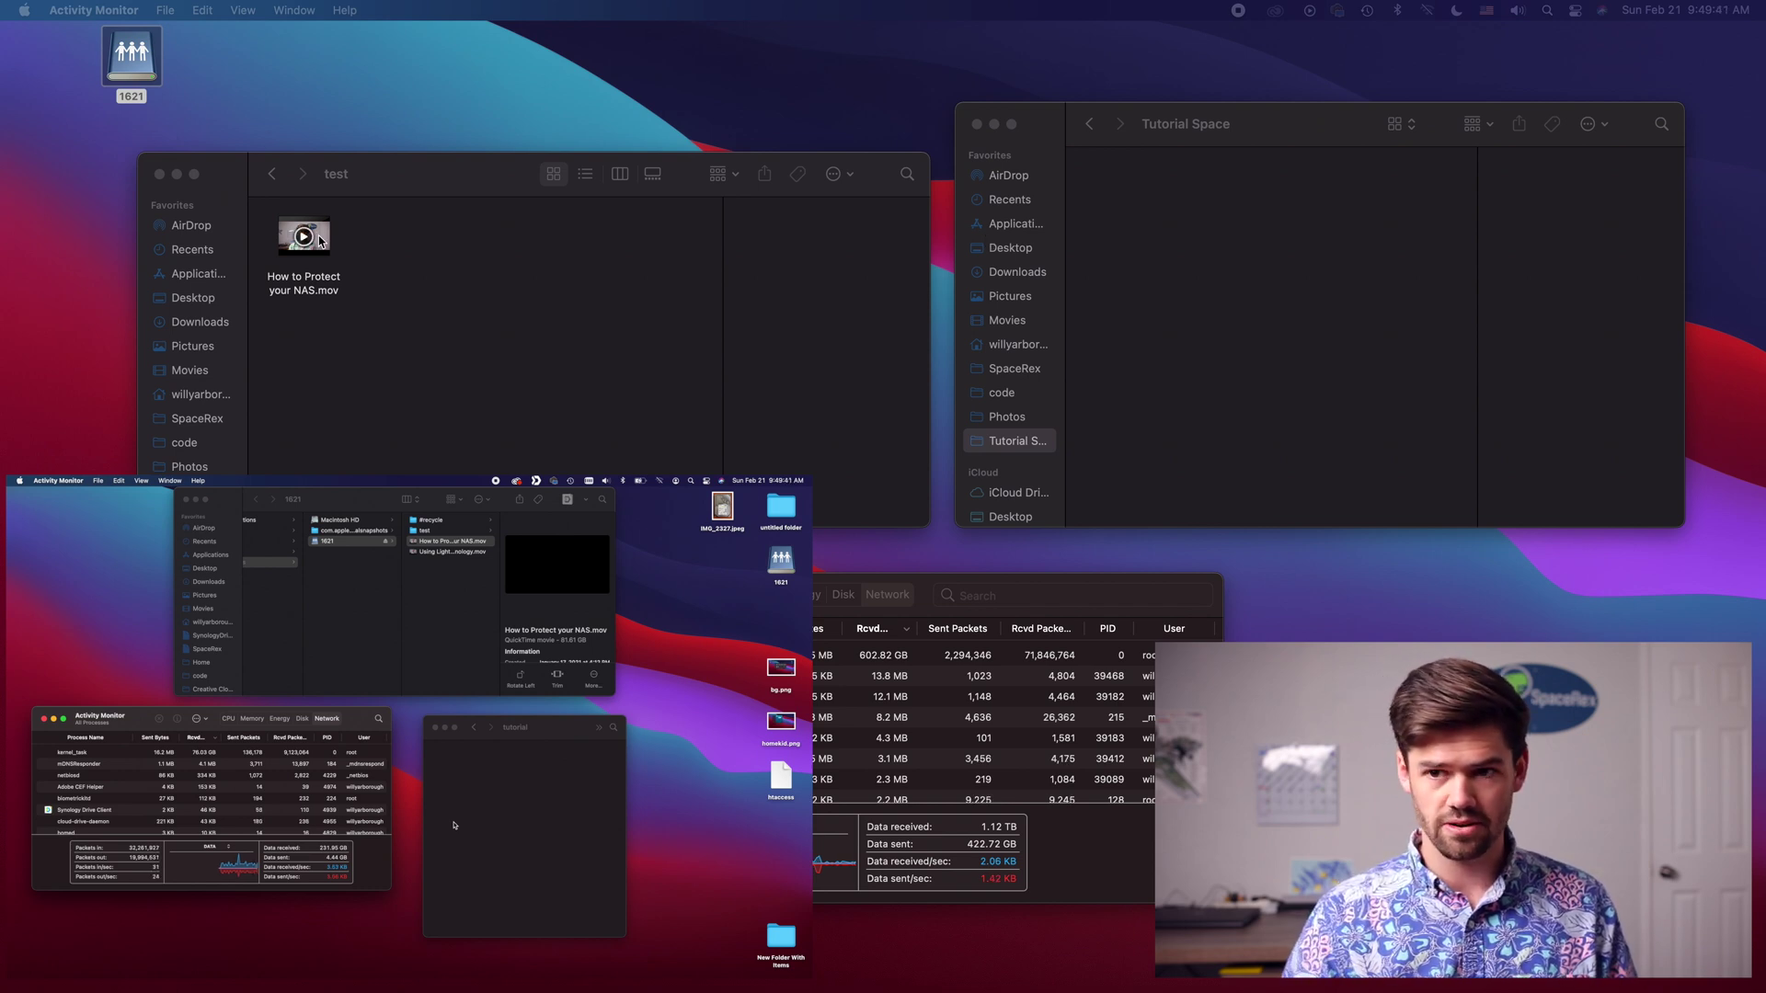
left_click_drag(320, 242, 1163, 321)
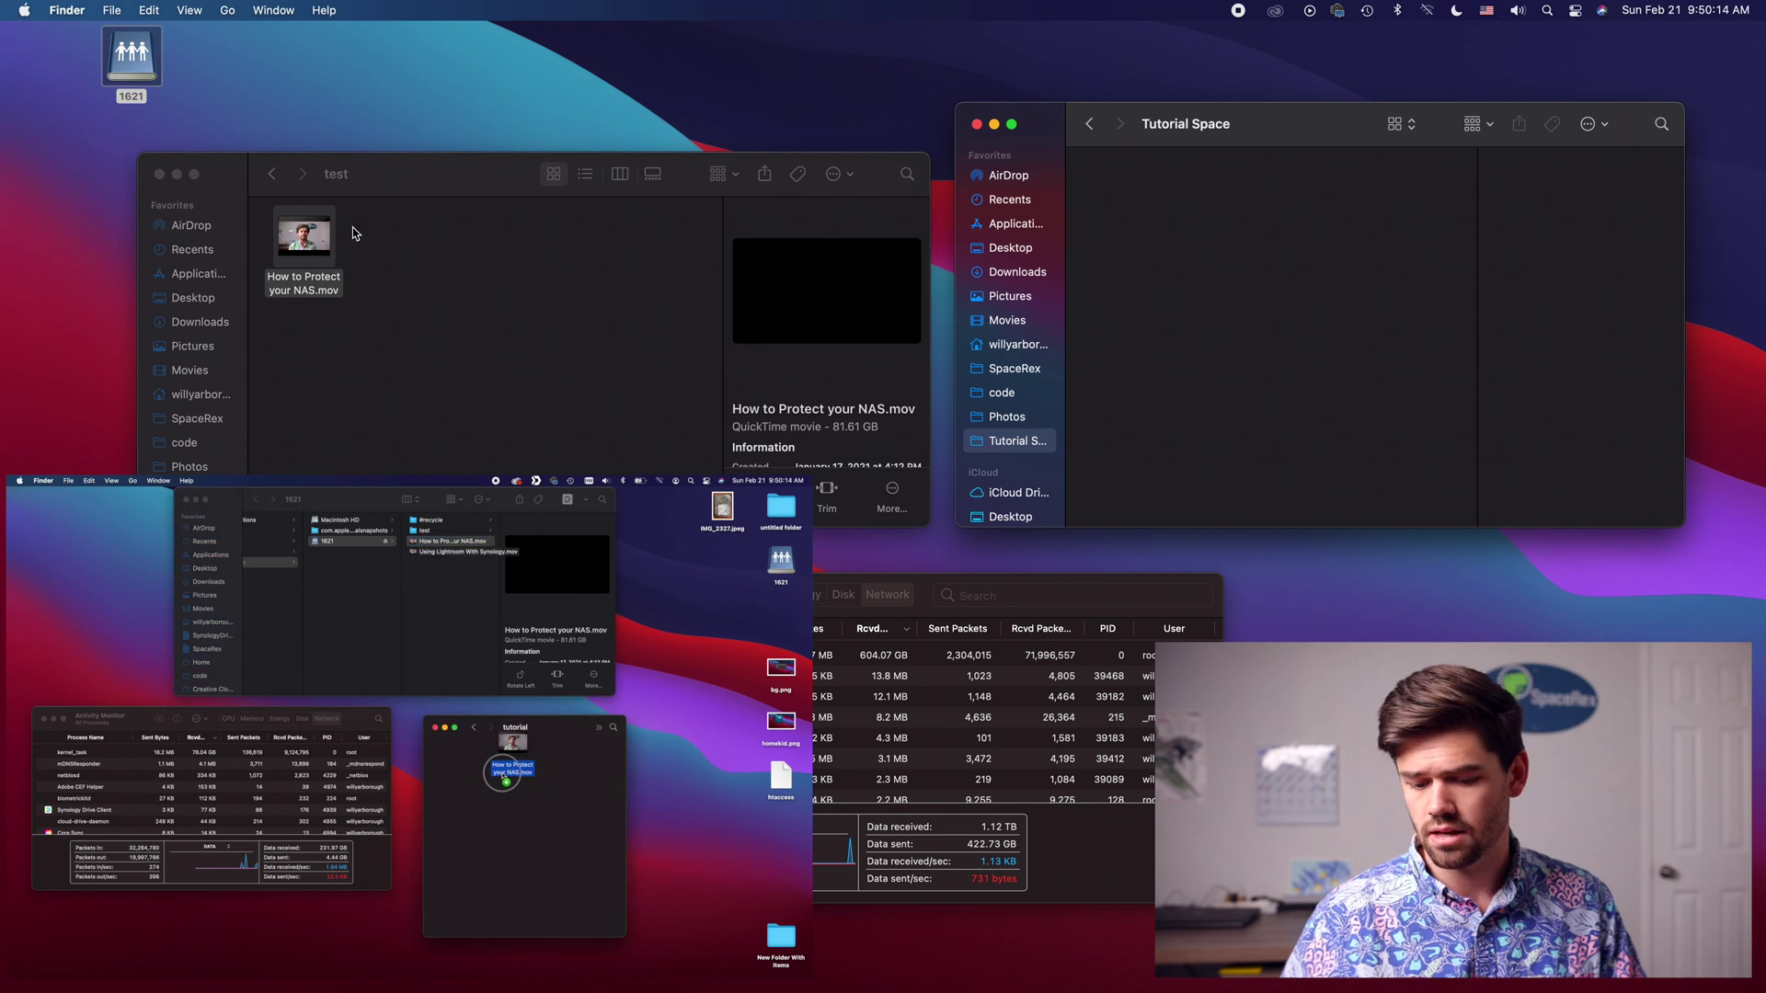
Step: Copy the 81.61 GB How to Protect your NAS.mov from test into Tutorial Space until finished
left_click_drag(318, 241, 1277, 310)
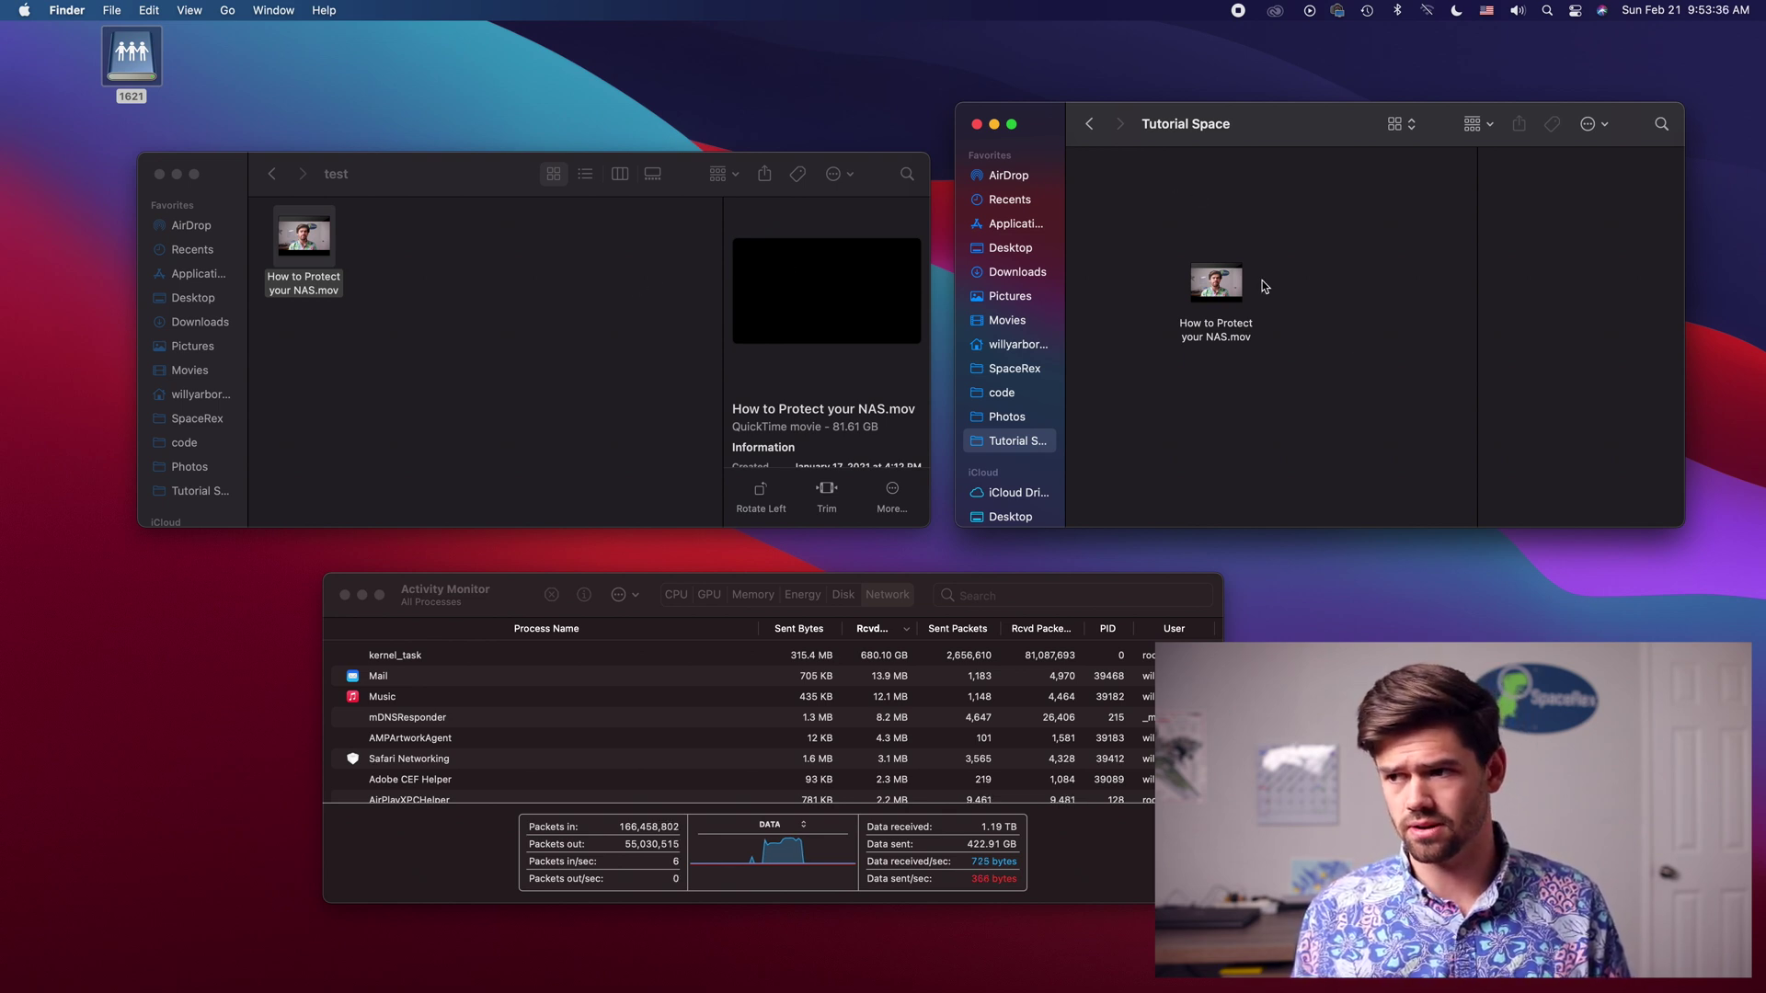
Step: Move the old How to Protect your NAS.mov copy in Tutorial Space to the Trash
left_click(1231, 281)
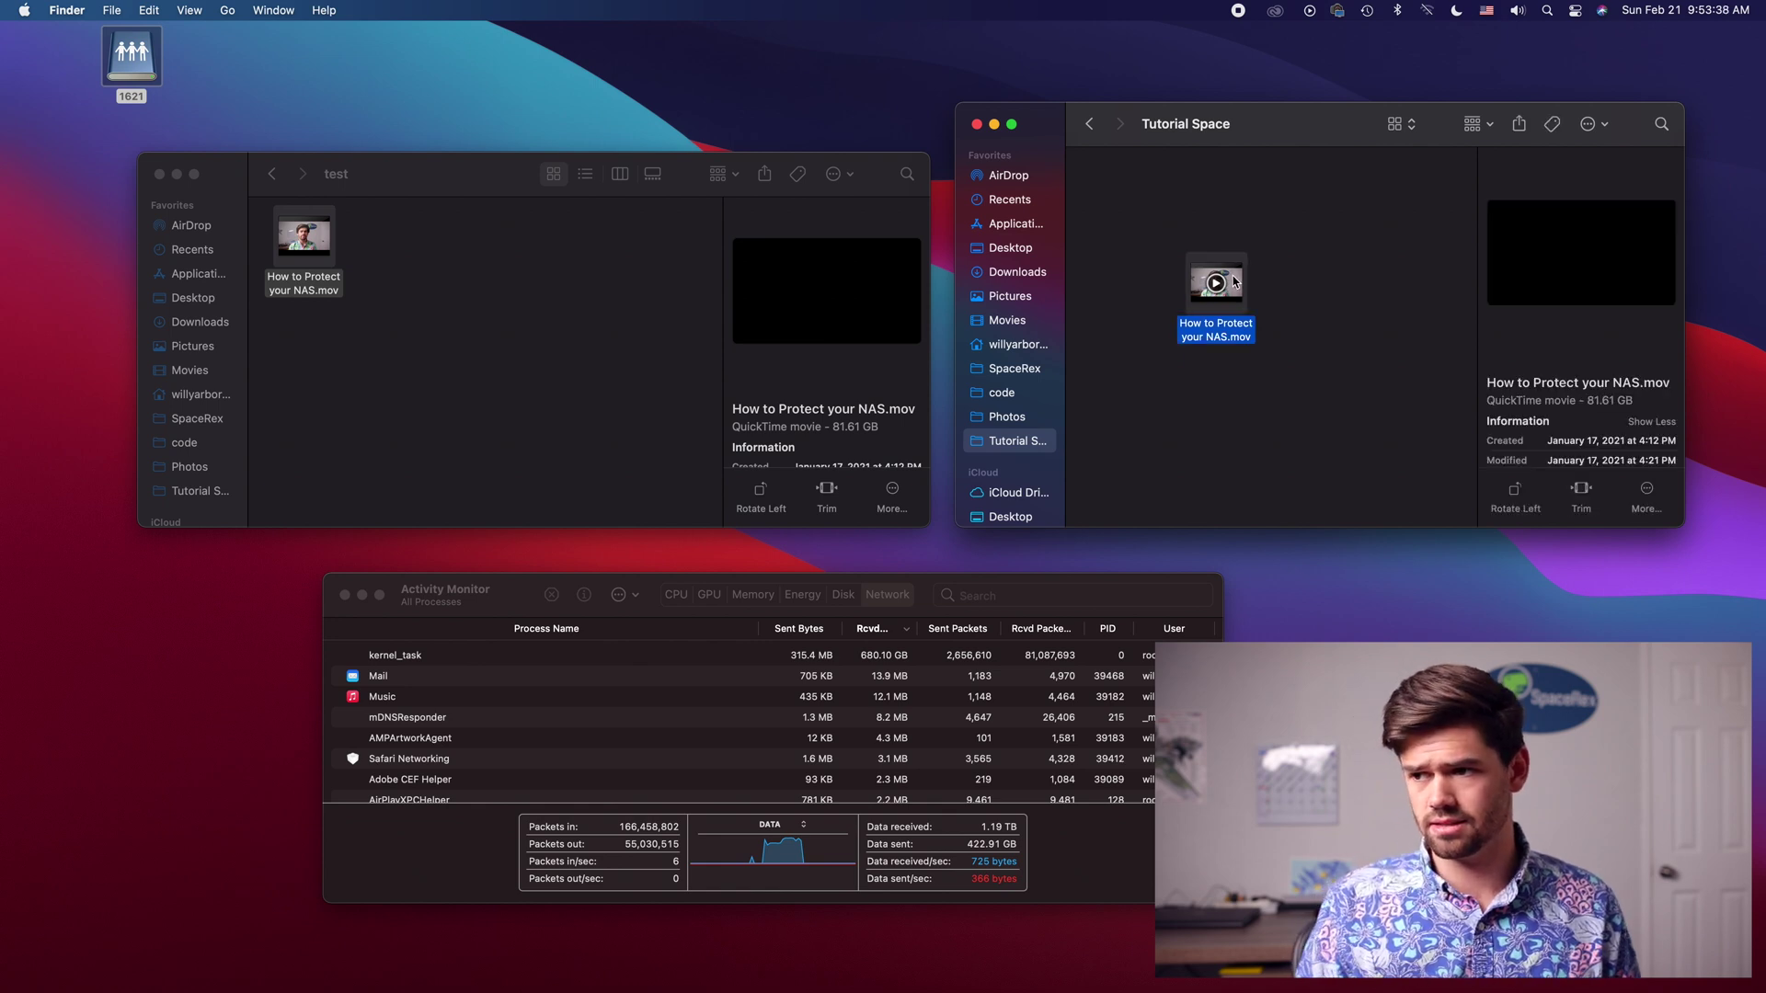
right_click(1234, 281)
left_click(1260, 329)
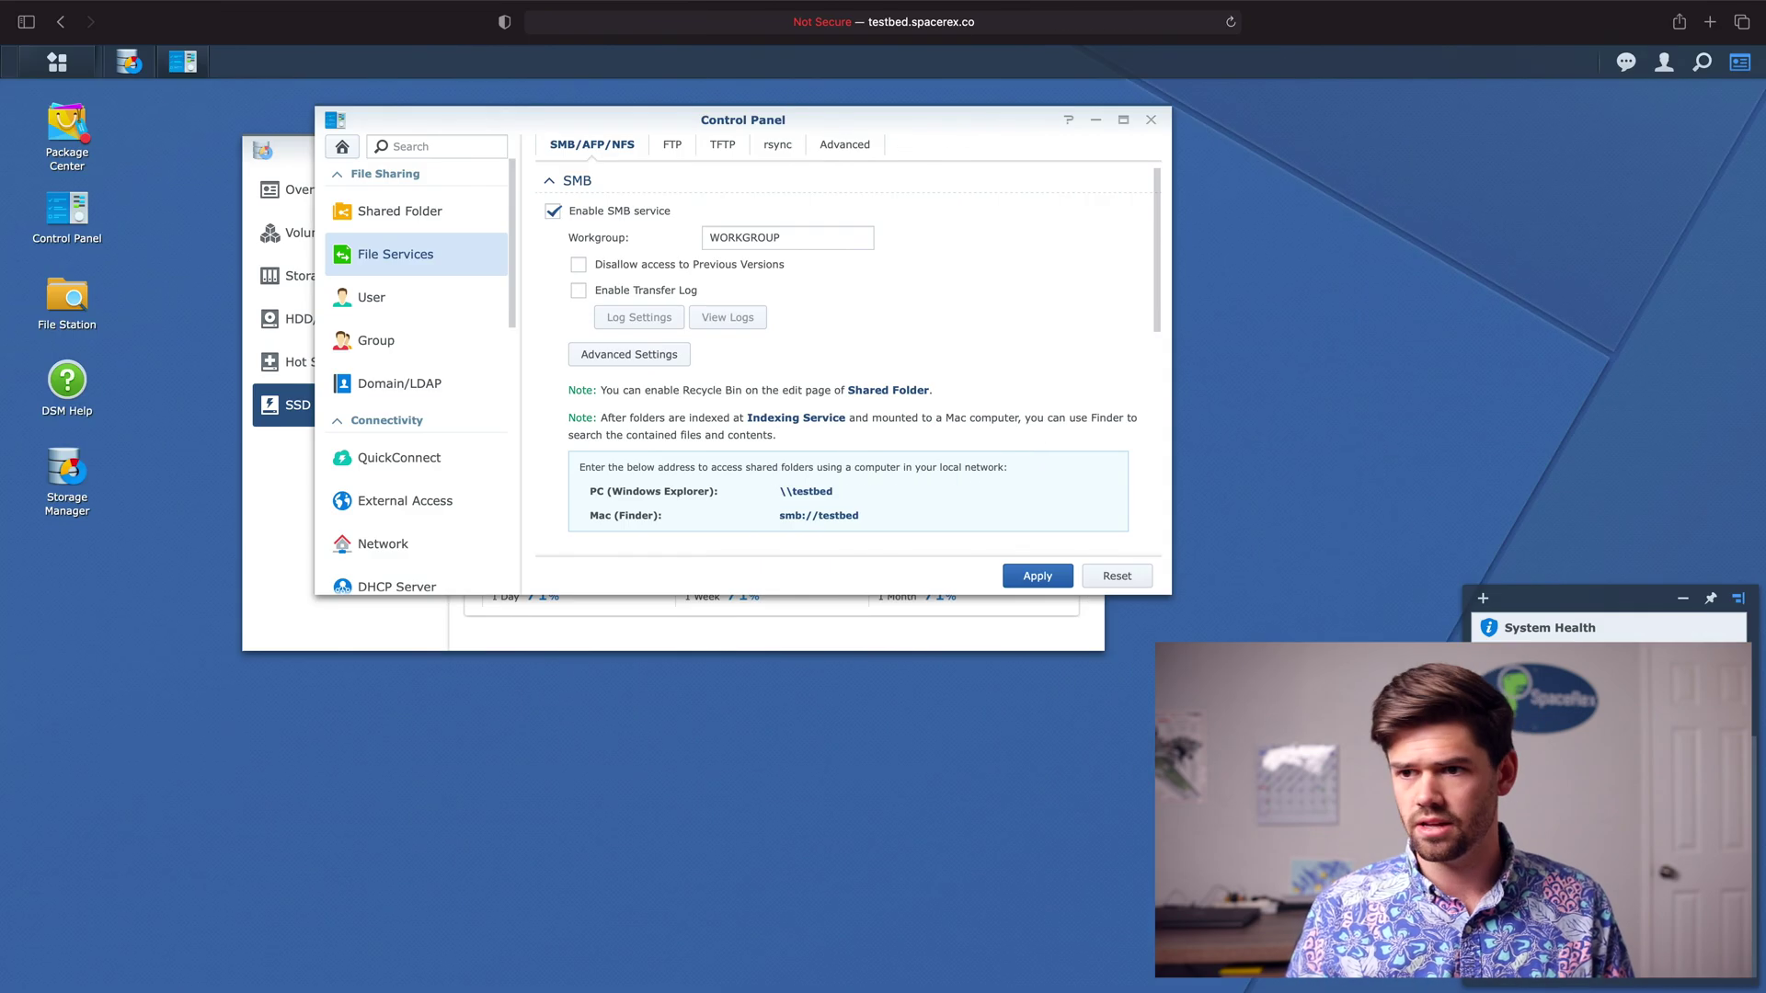
Step: Close the DSM app window, exit full screen, and lower the Resource Monitor browser window
left_click(1151, 121)
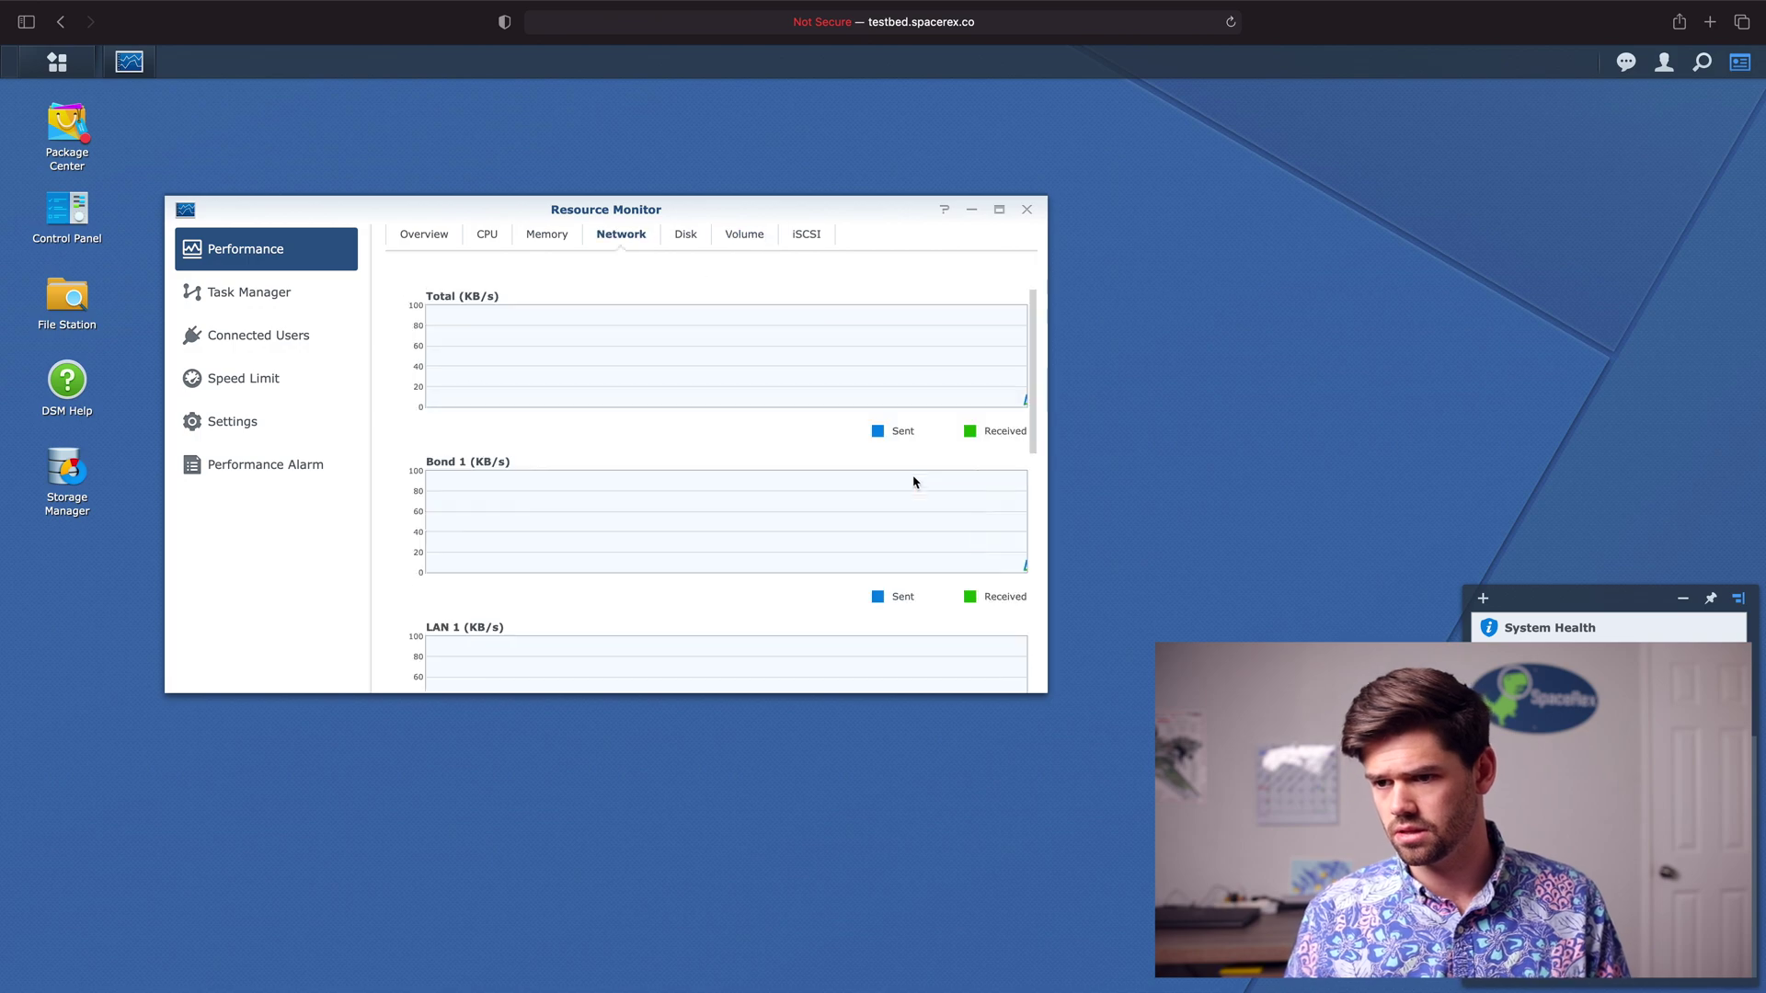
key("ctrl+Left")
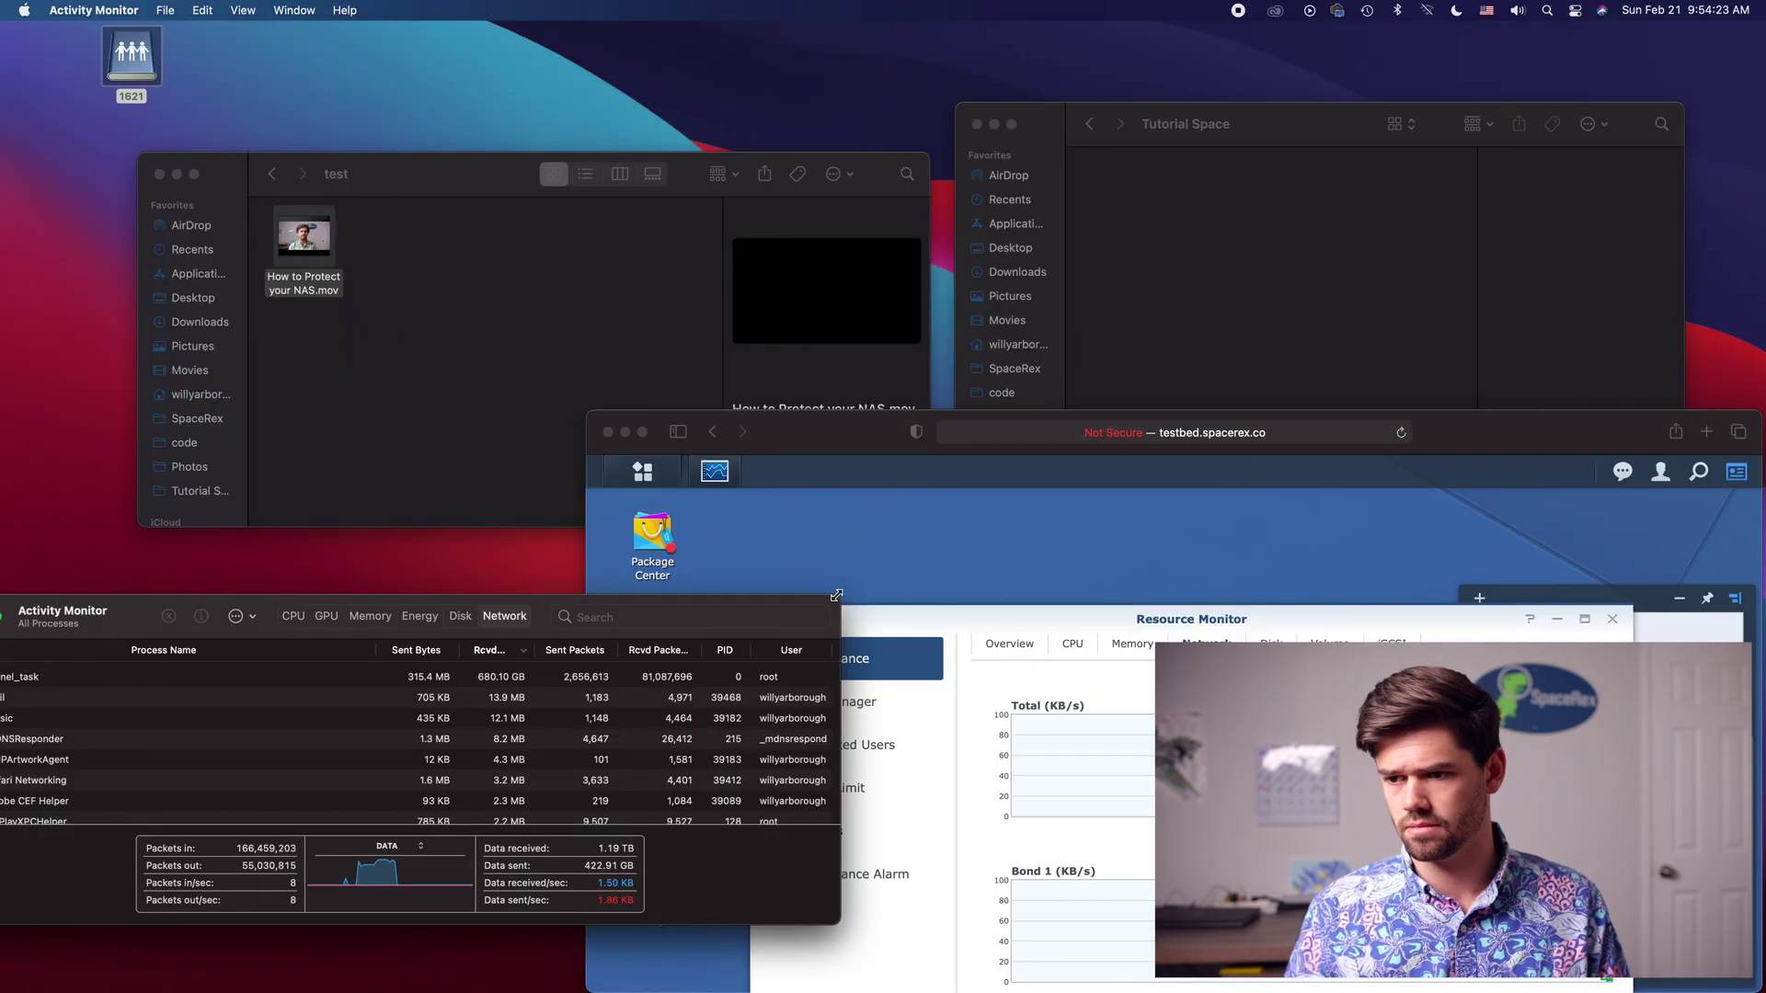
left_click(380, 48)
left_click_drag(773, 418, 772, 502)
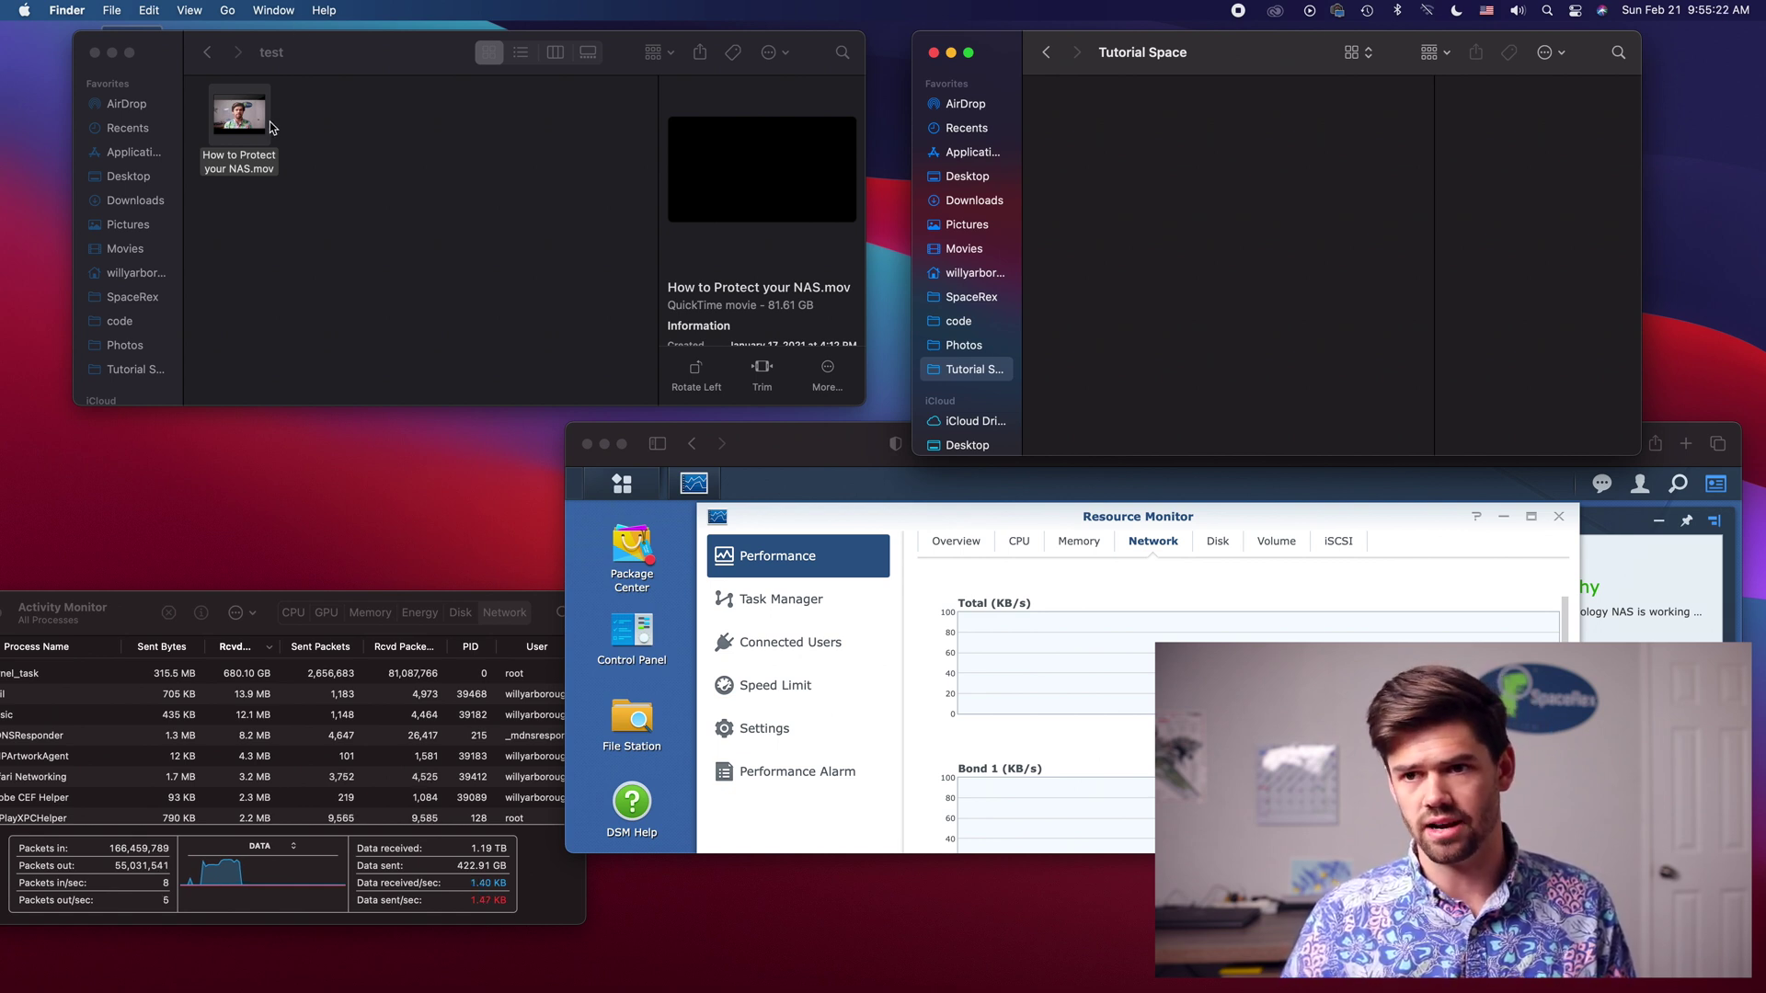
Step: Drop How to Protect your NAS.mov onto Tutorial Space to begin the 81.61 GB copy
left_click_drag(241, 116, 1180, 221)
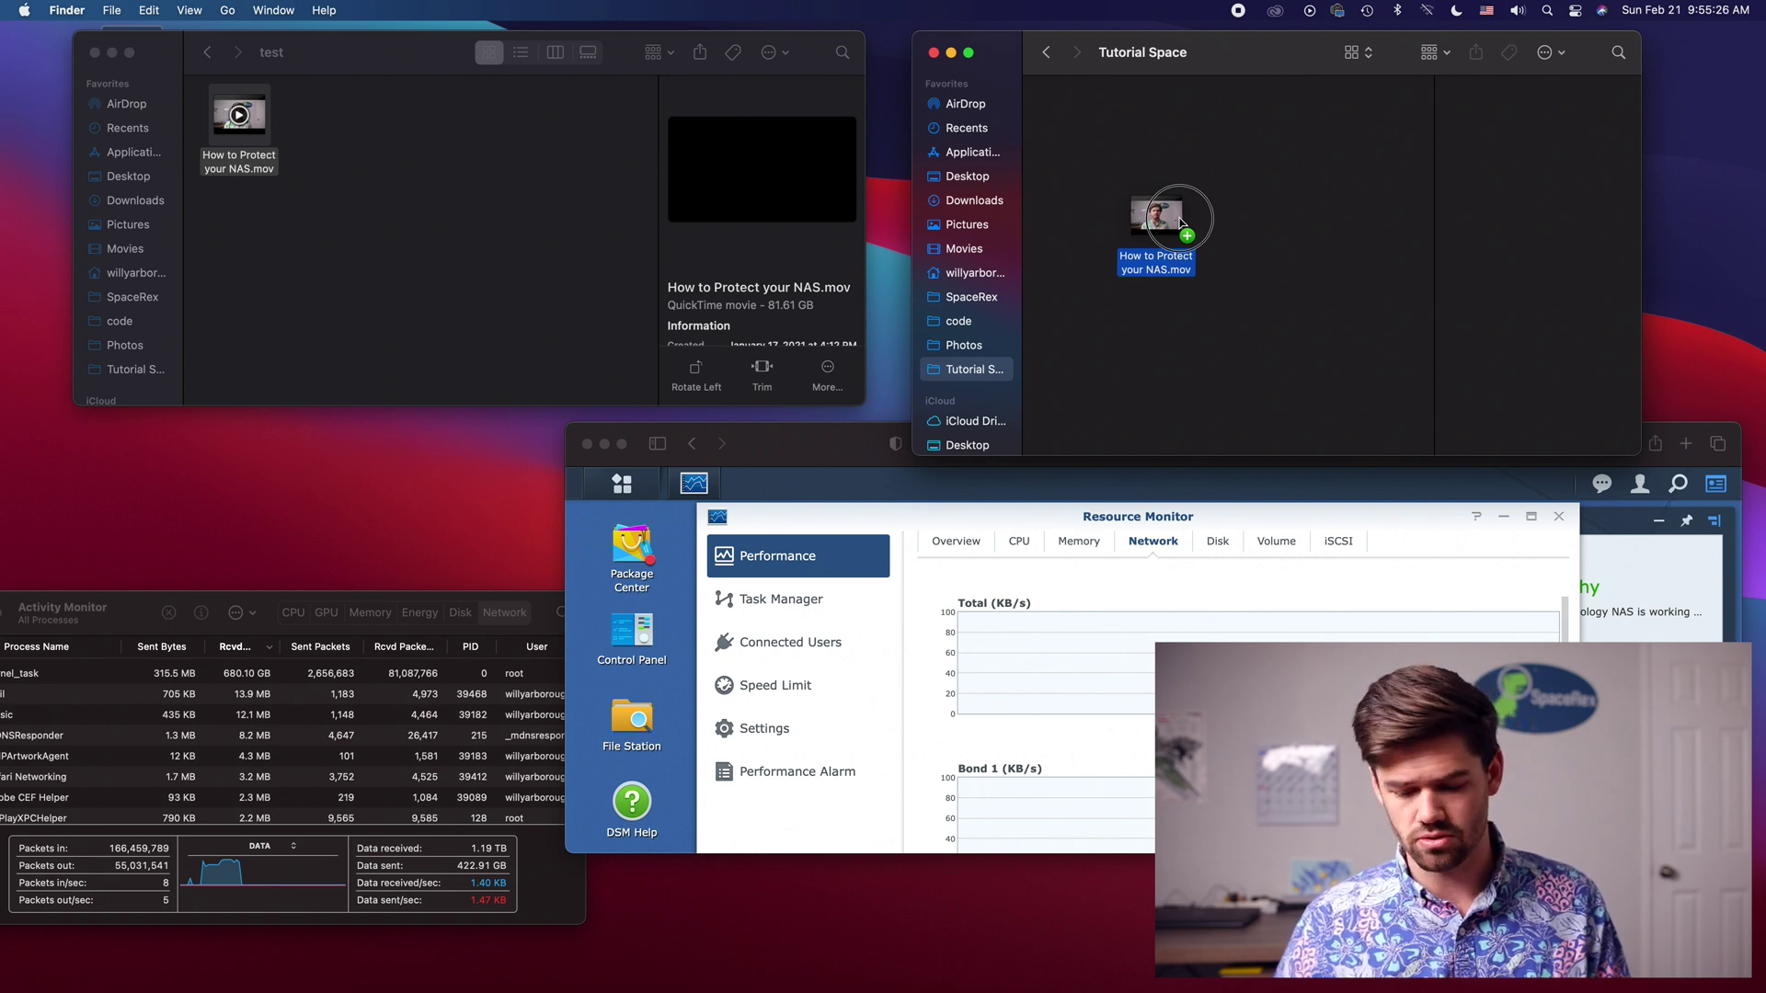
left_click_drag(1180, 221, 1180, 221)
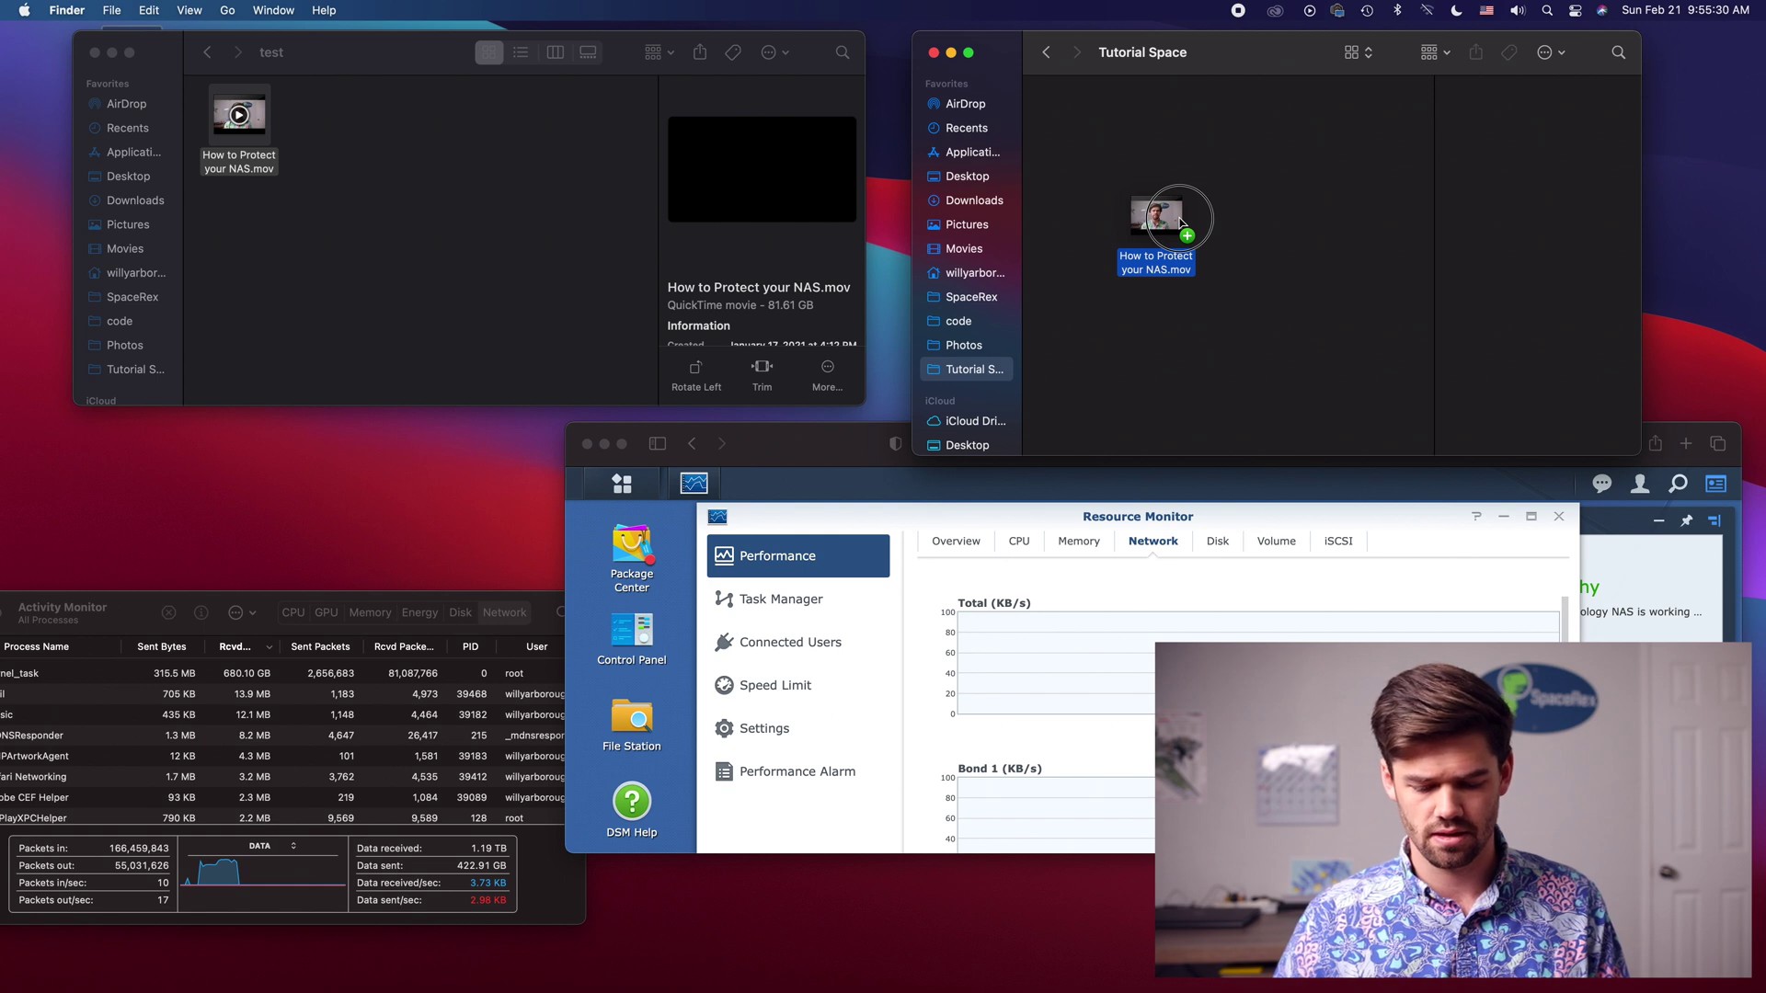
left_click_drag(1180, 221, 1193, 219)
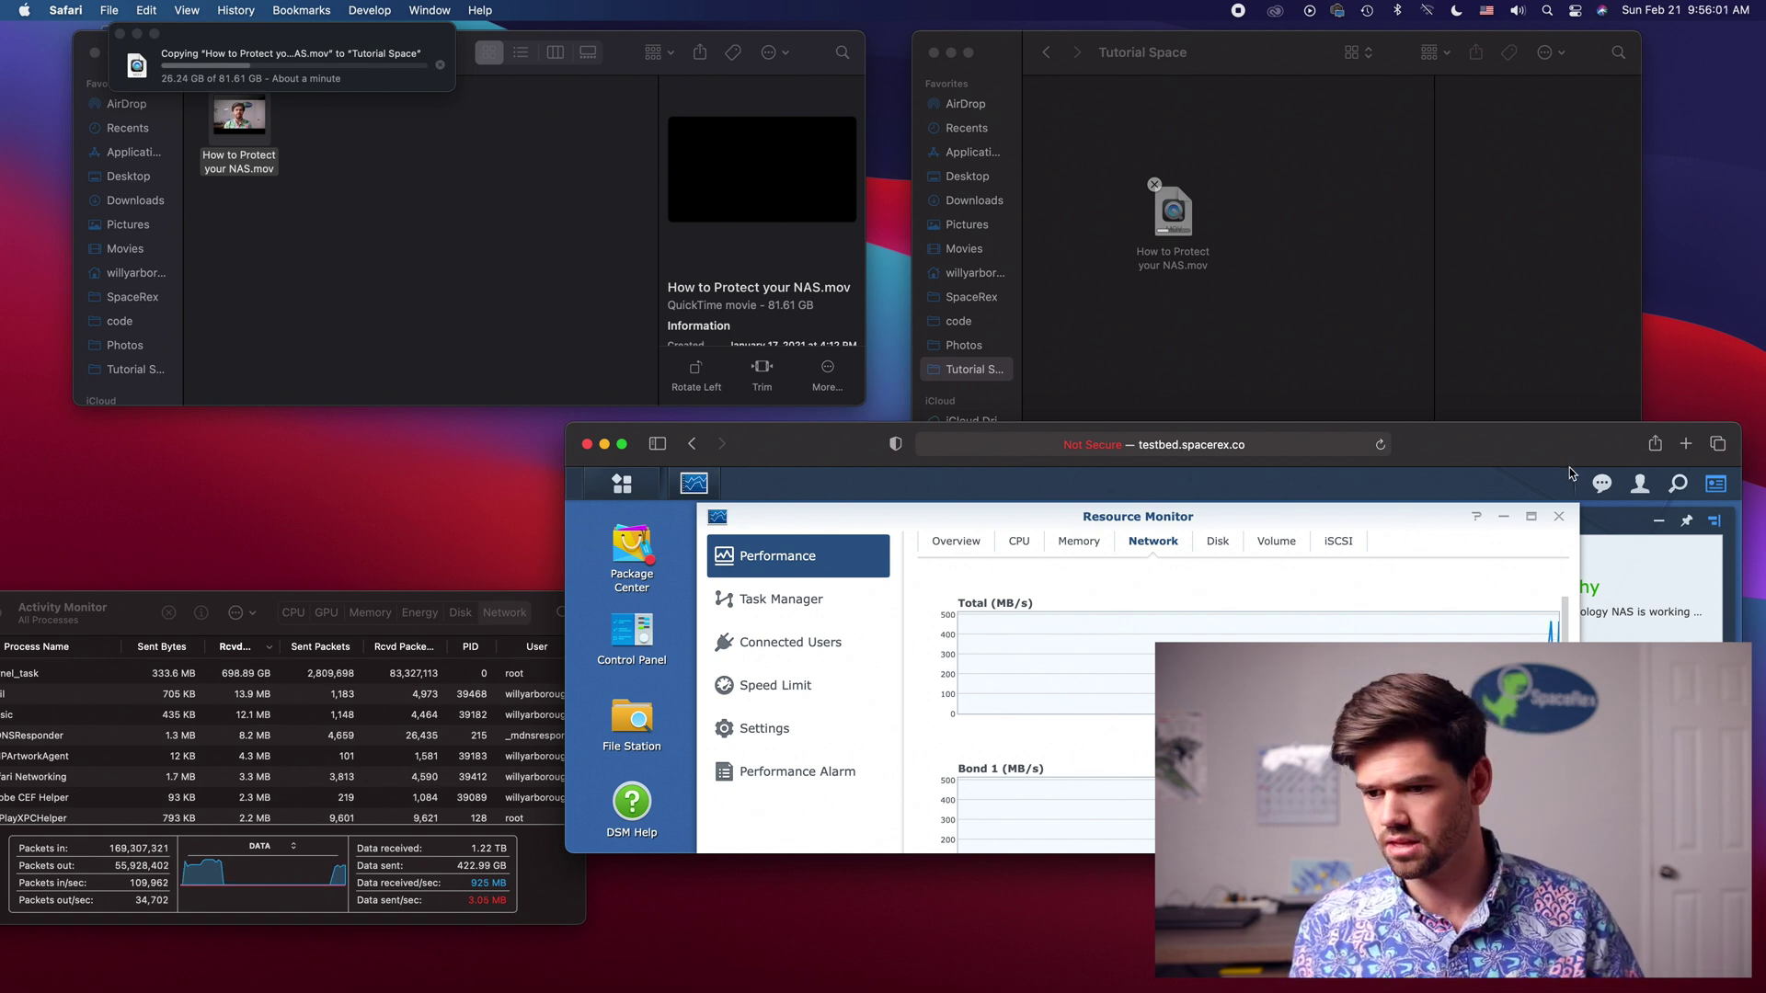
Step: Monitor the network charts until How to Protect your NAS.mov (81.61 GB) finishes copying to Tutorial Space
scroll(1048, 680, "down", 5)
scroll(1479, 604, "up", 5)
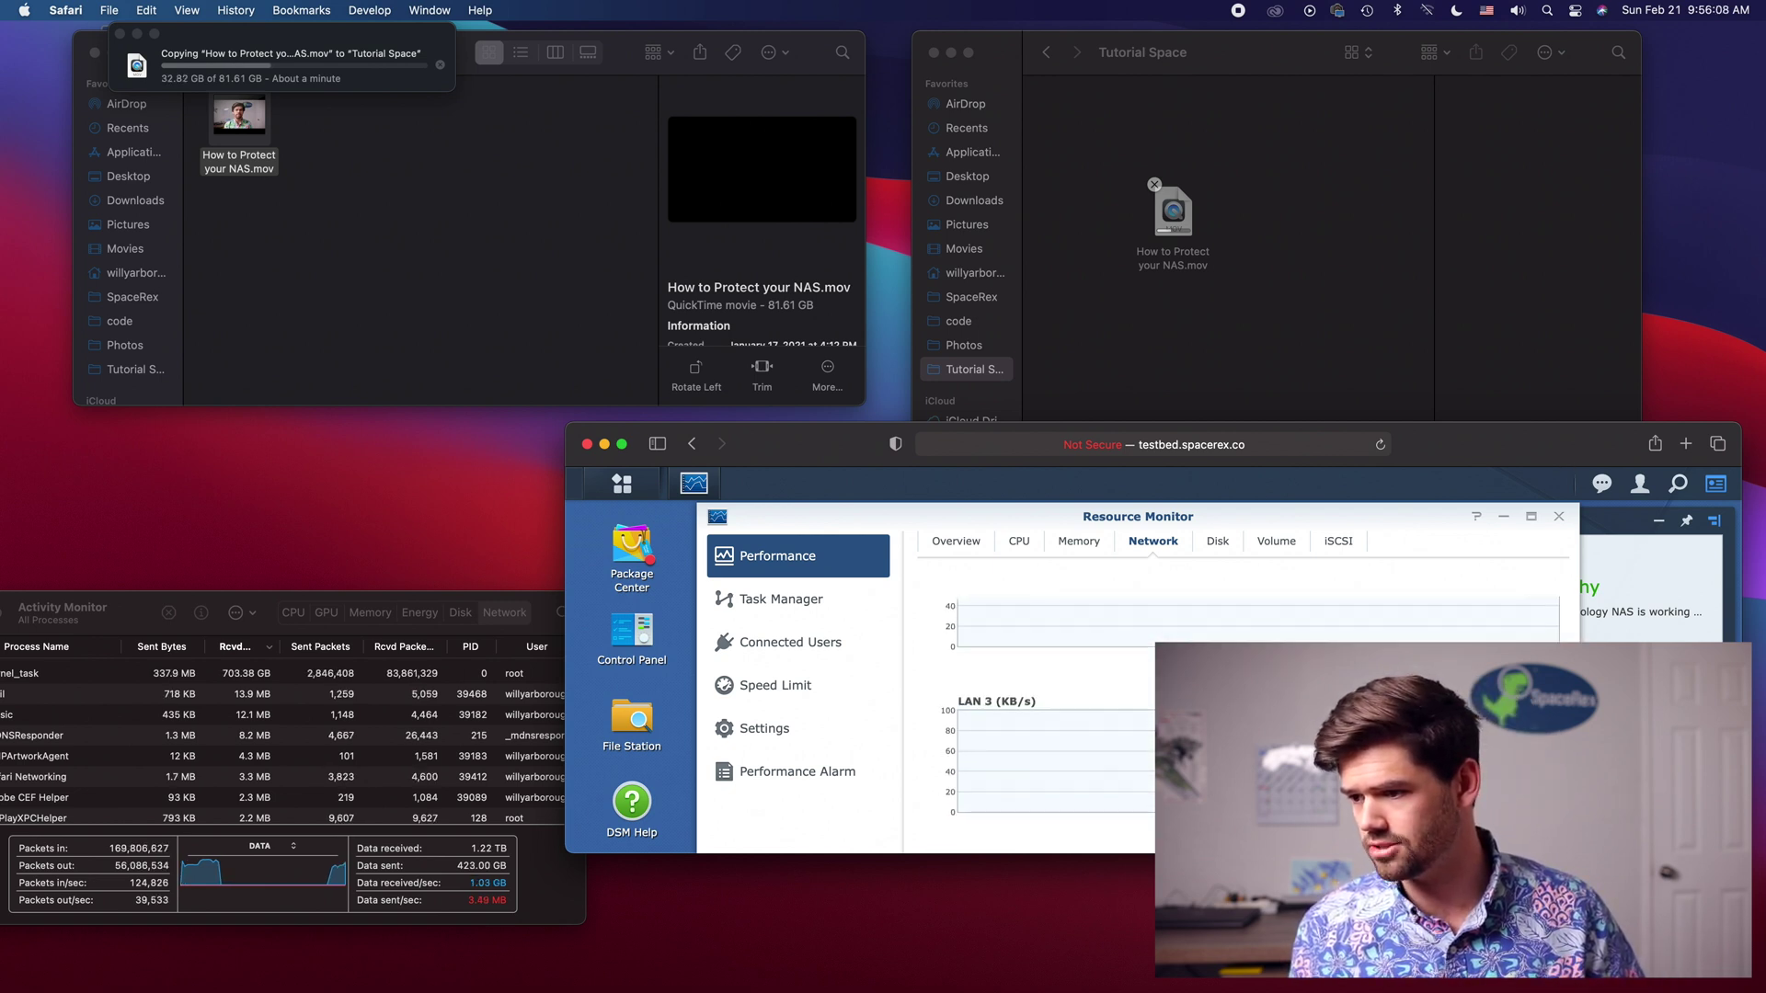
mouse_move(1547, 658)
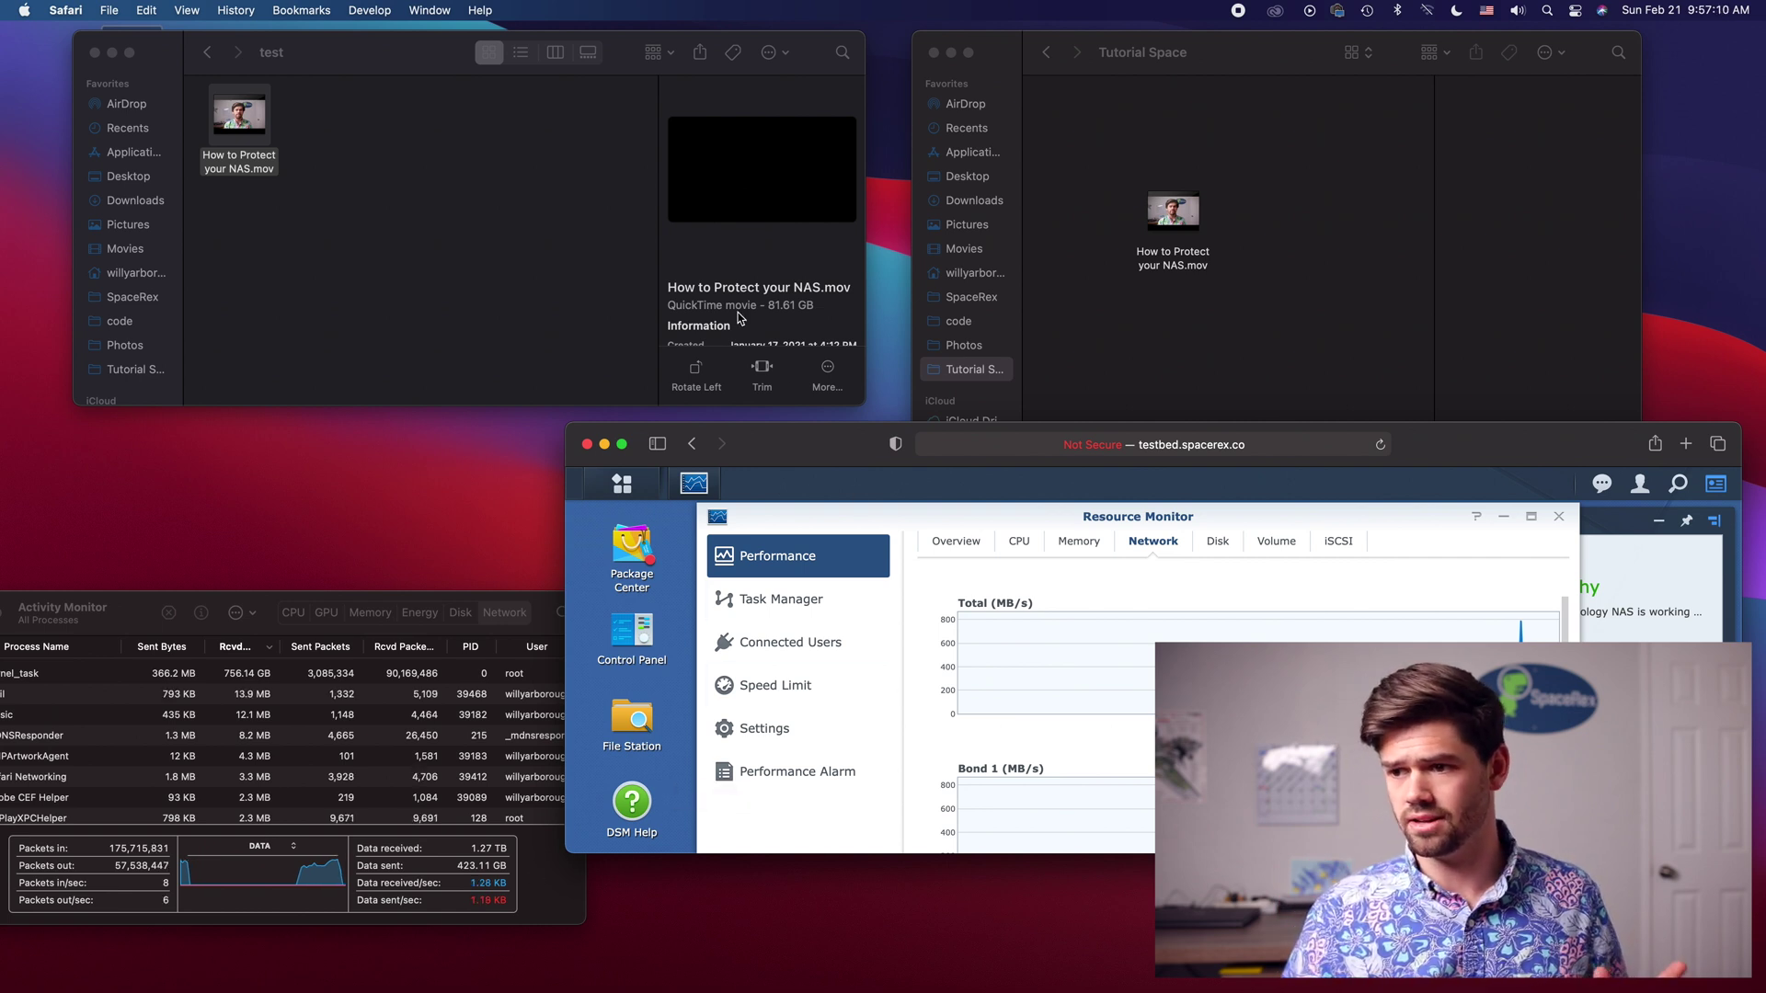
Step: Confirm the movie's 81.61 GB size, then enter (81.6*2)*1000/(60+27) in Spotlight
left_click(484, 267)
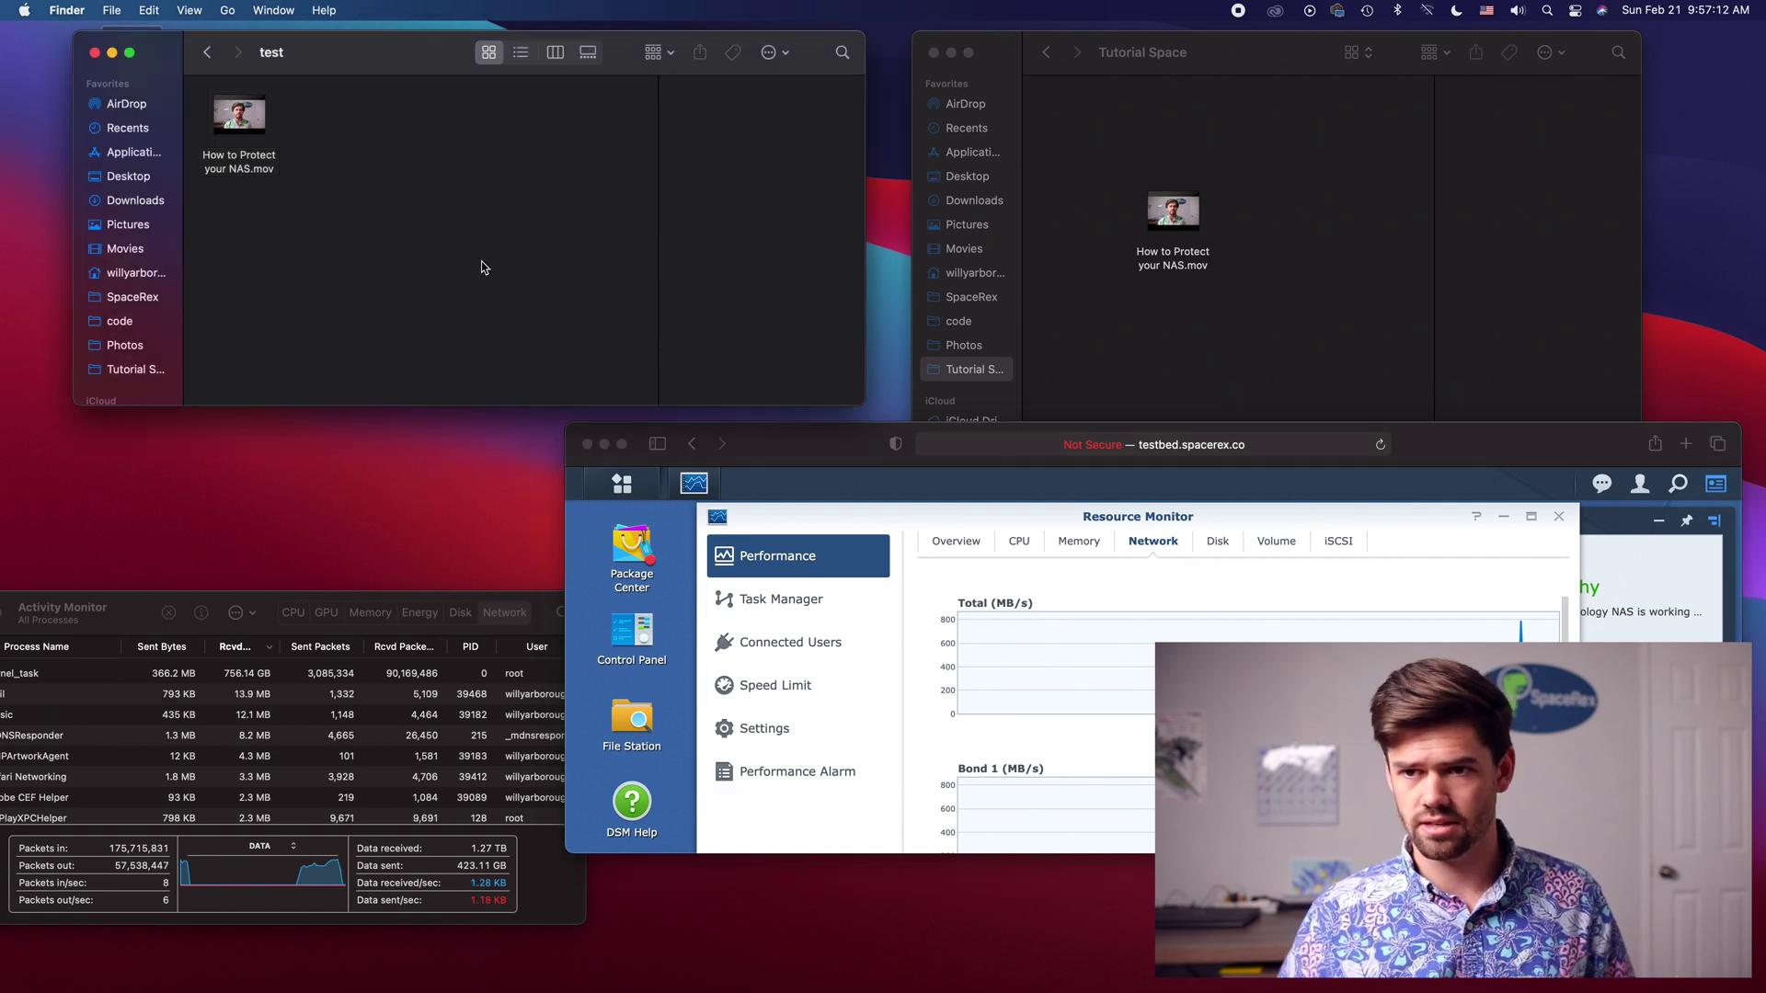
left_click(241, 117)
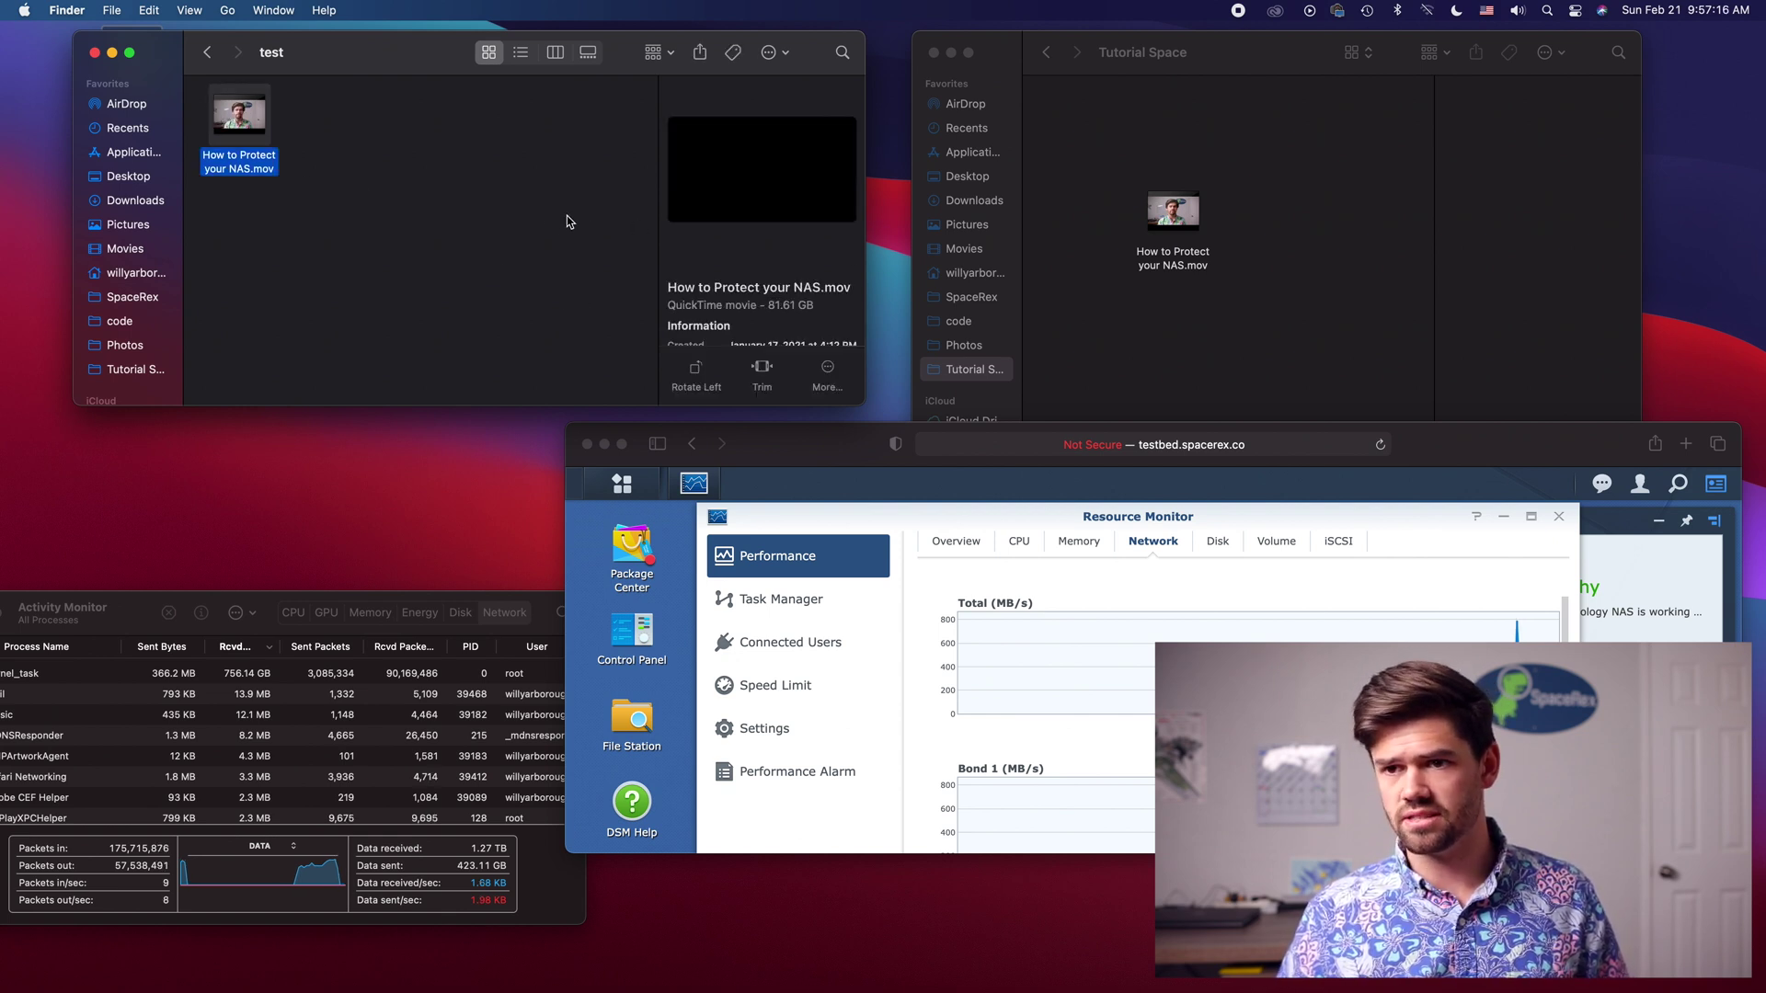
key("super+space")
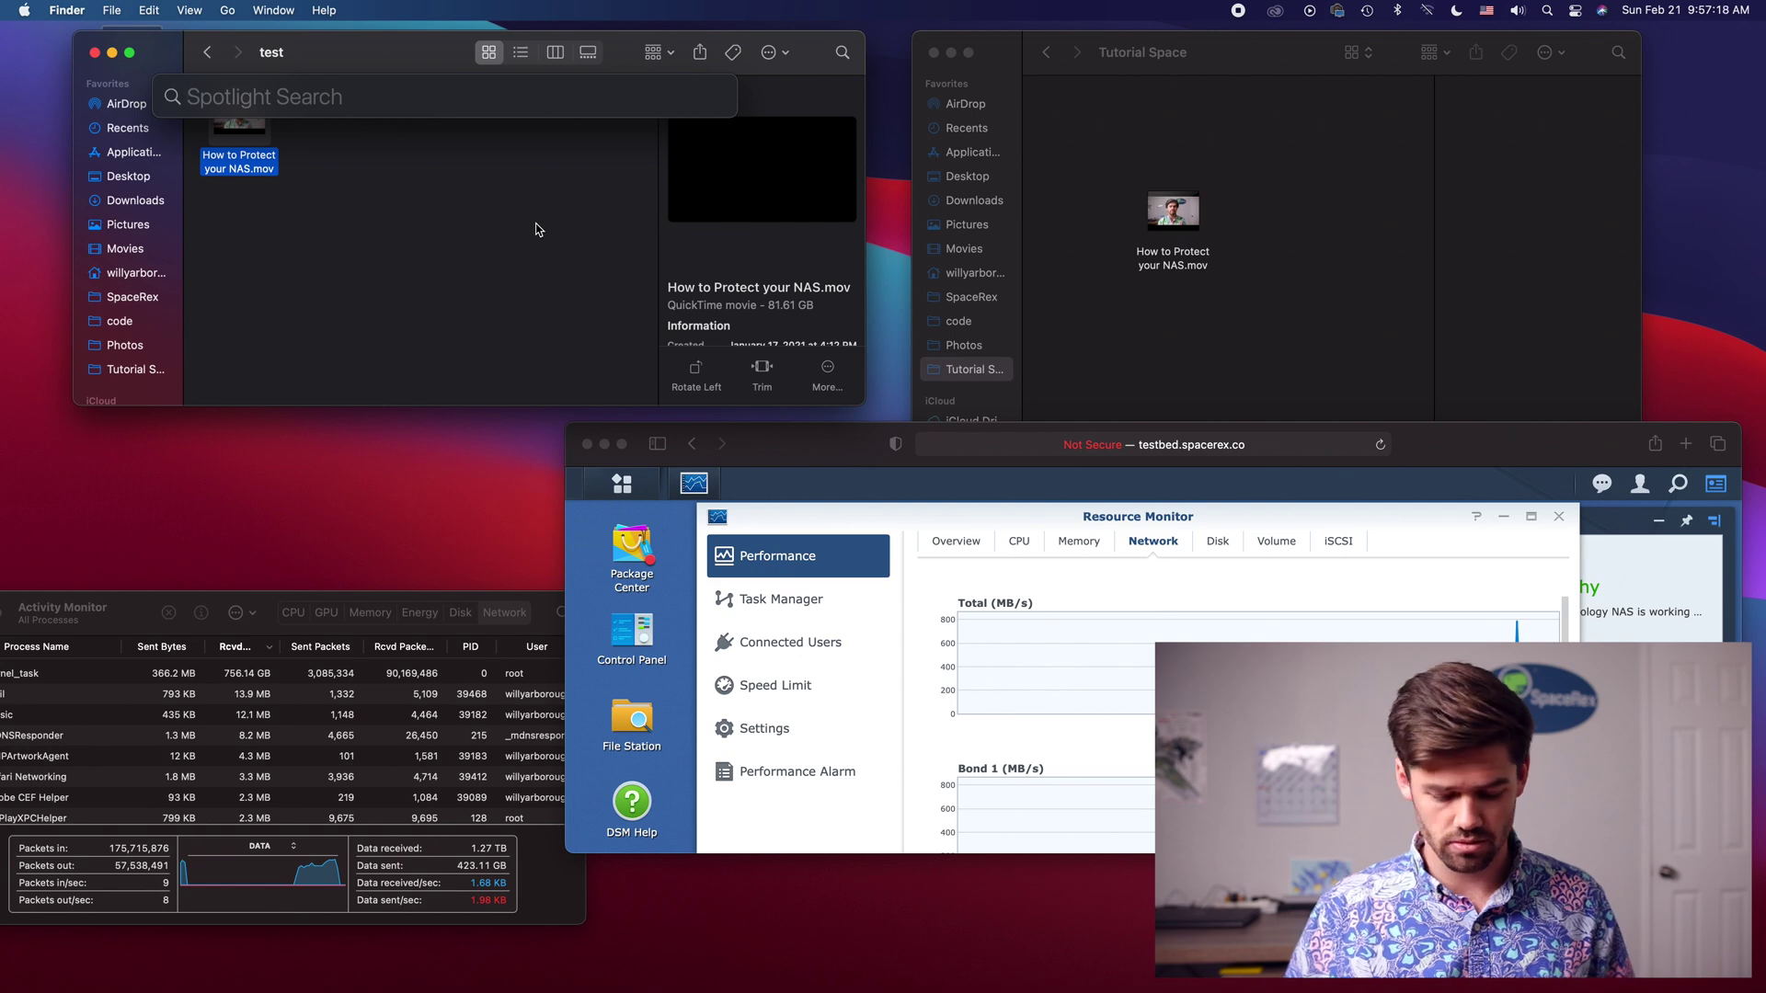
type("(81")
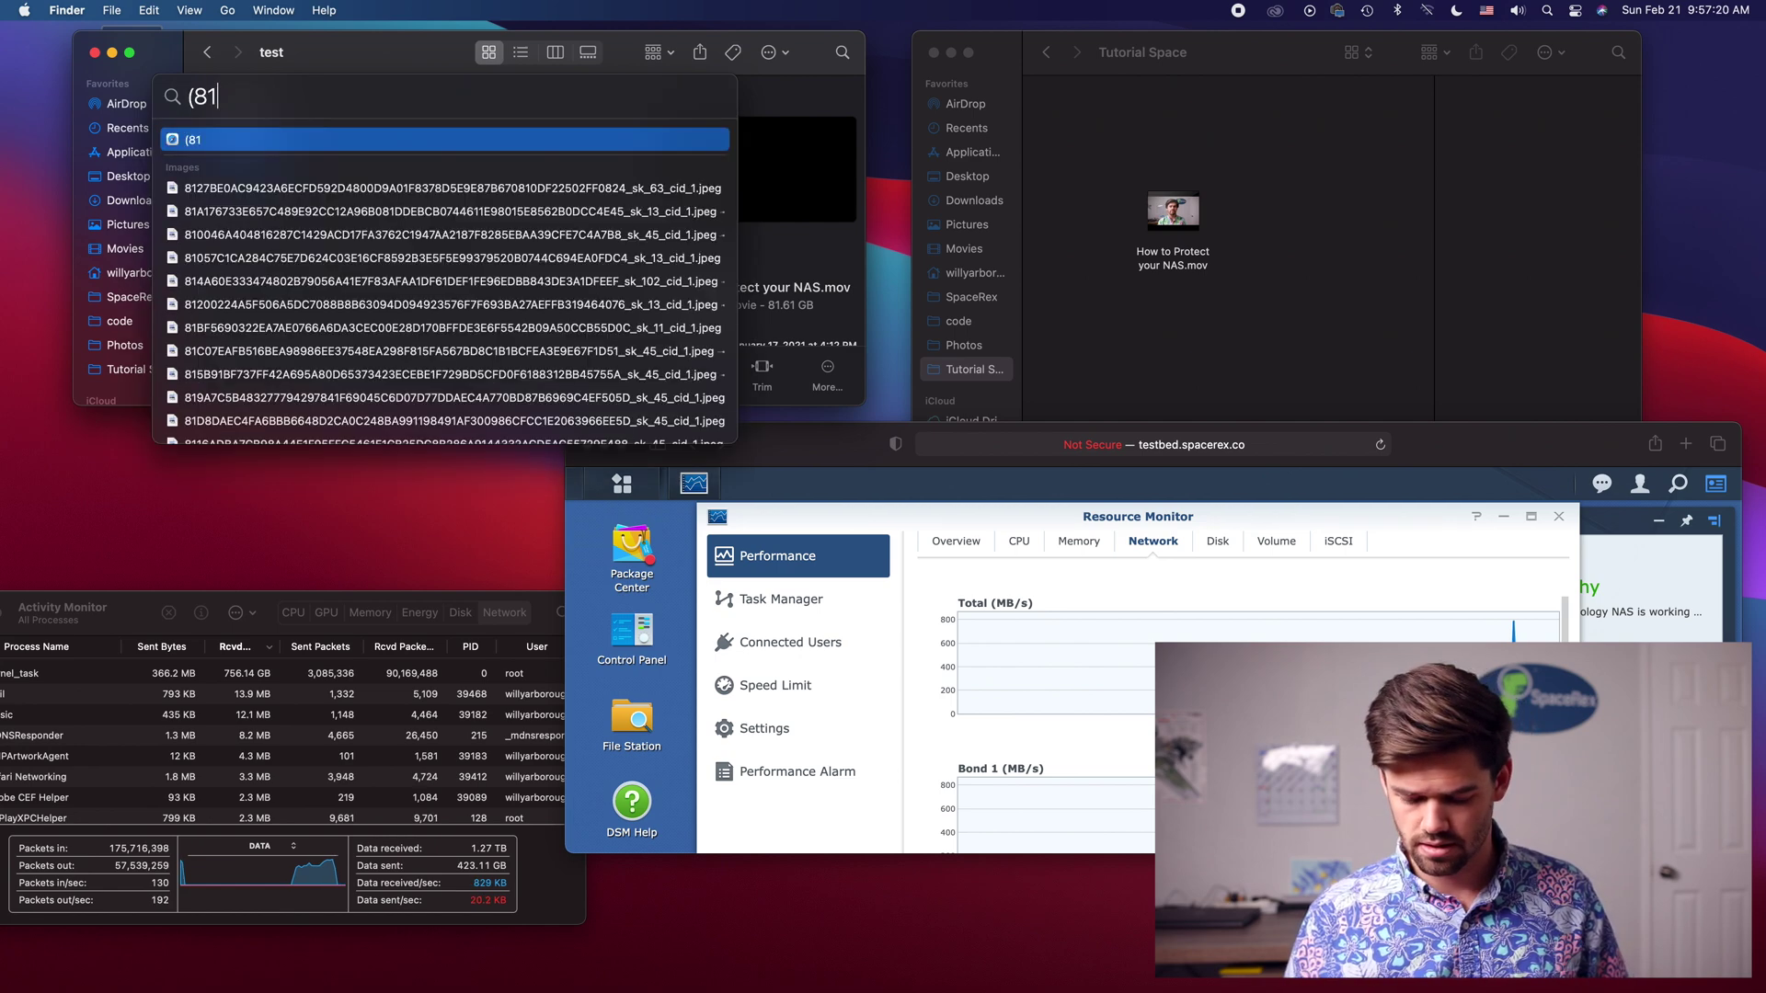
type(".6*2")
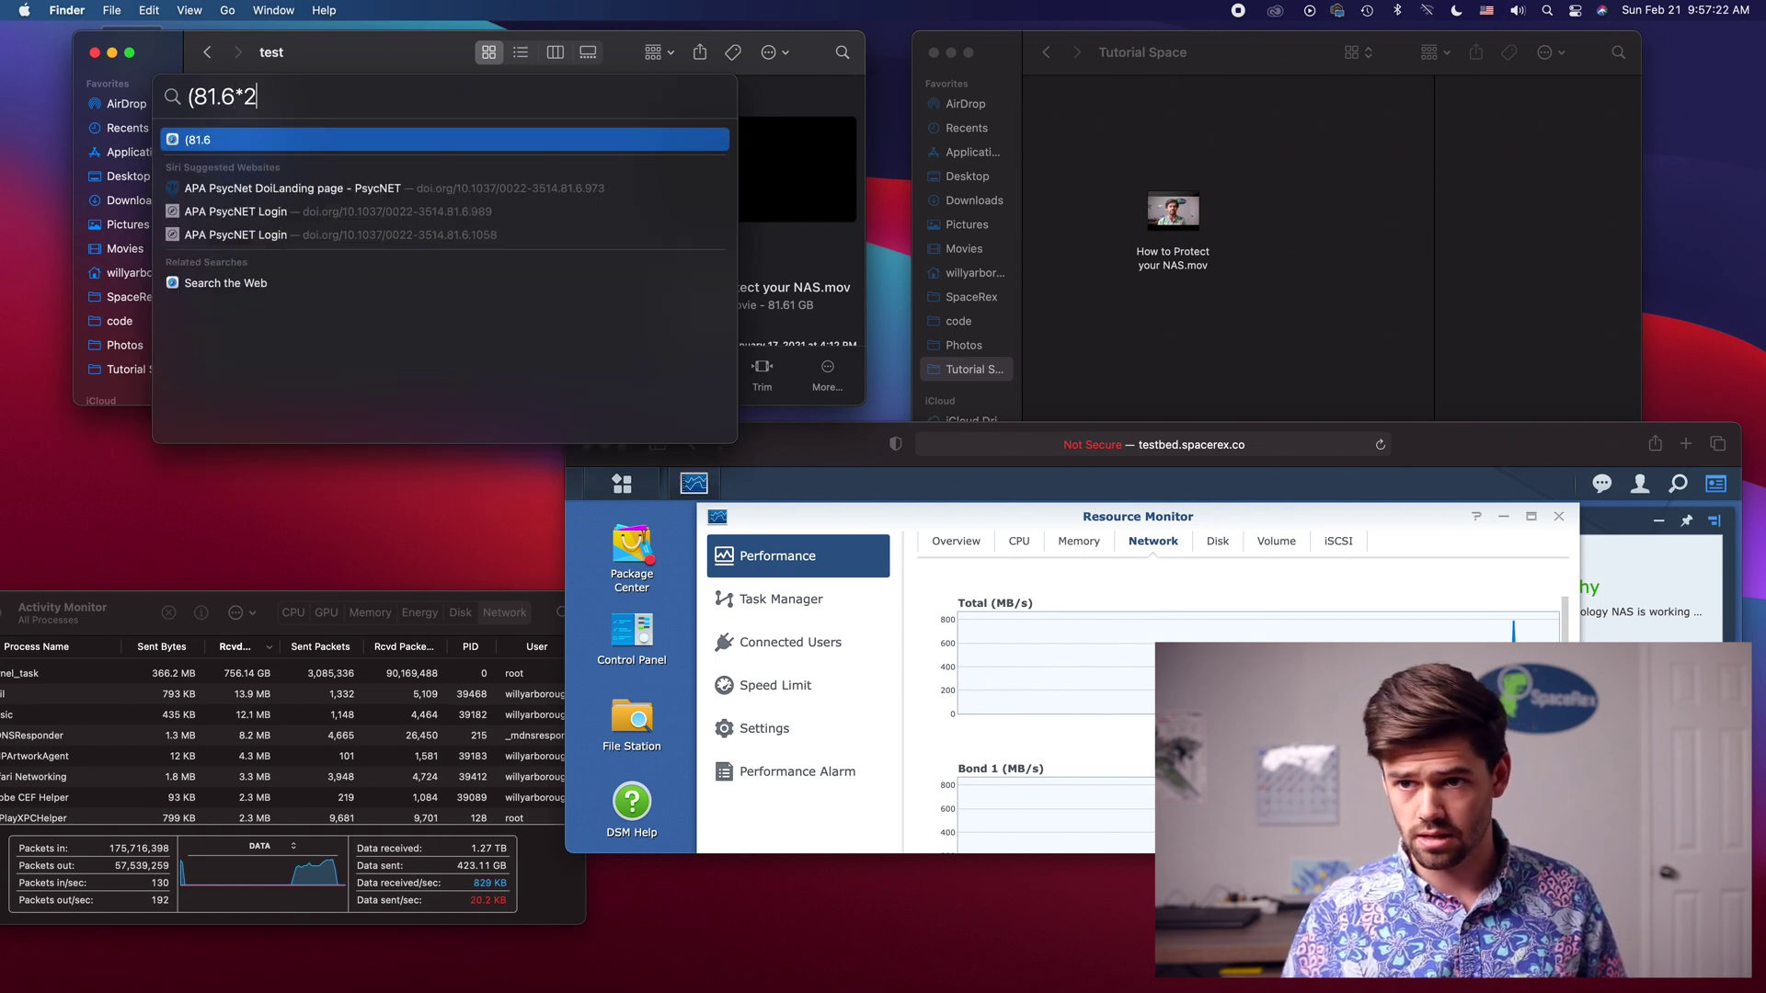
type(")*1000")
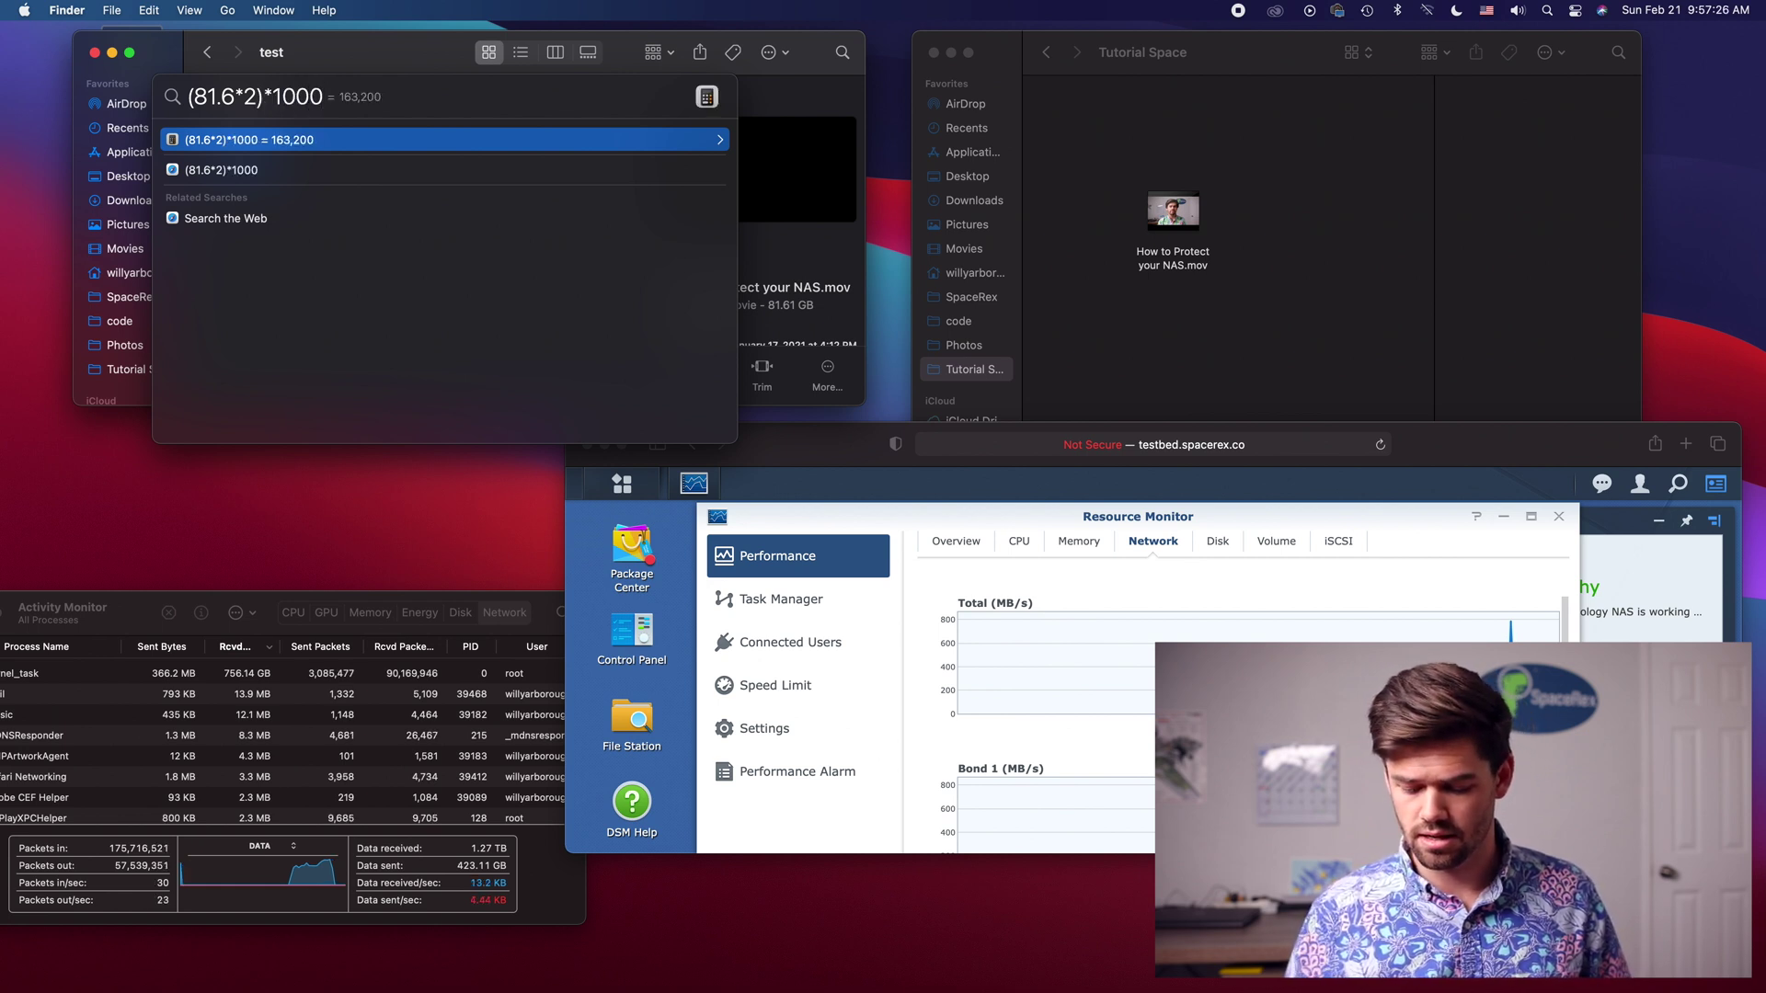
type("/(60")
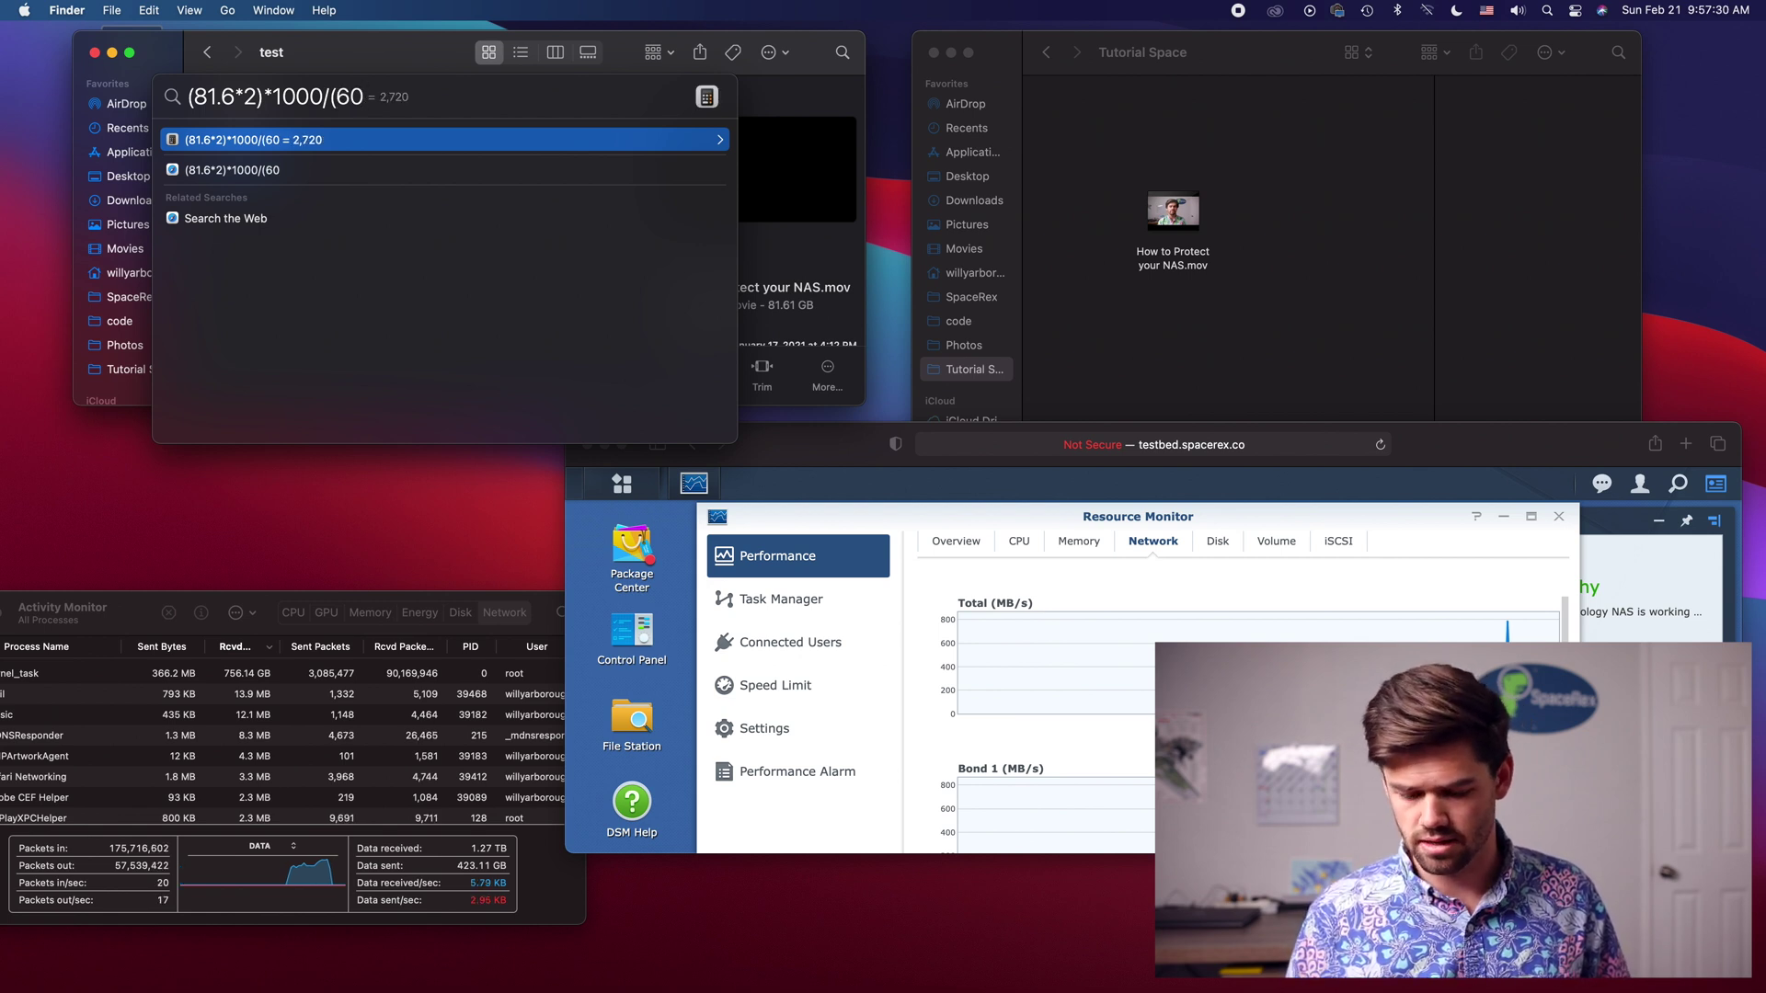
type("+")
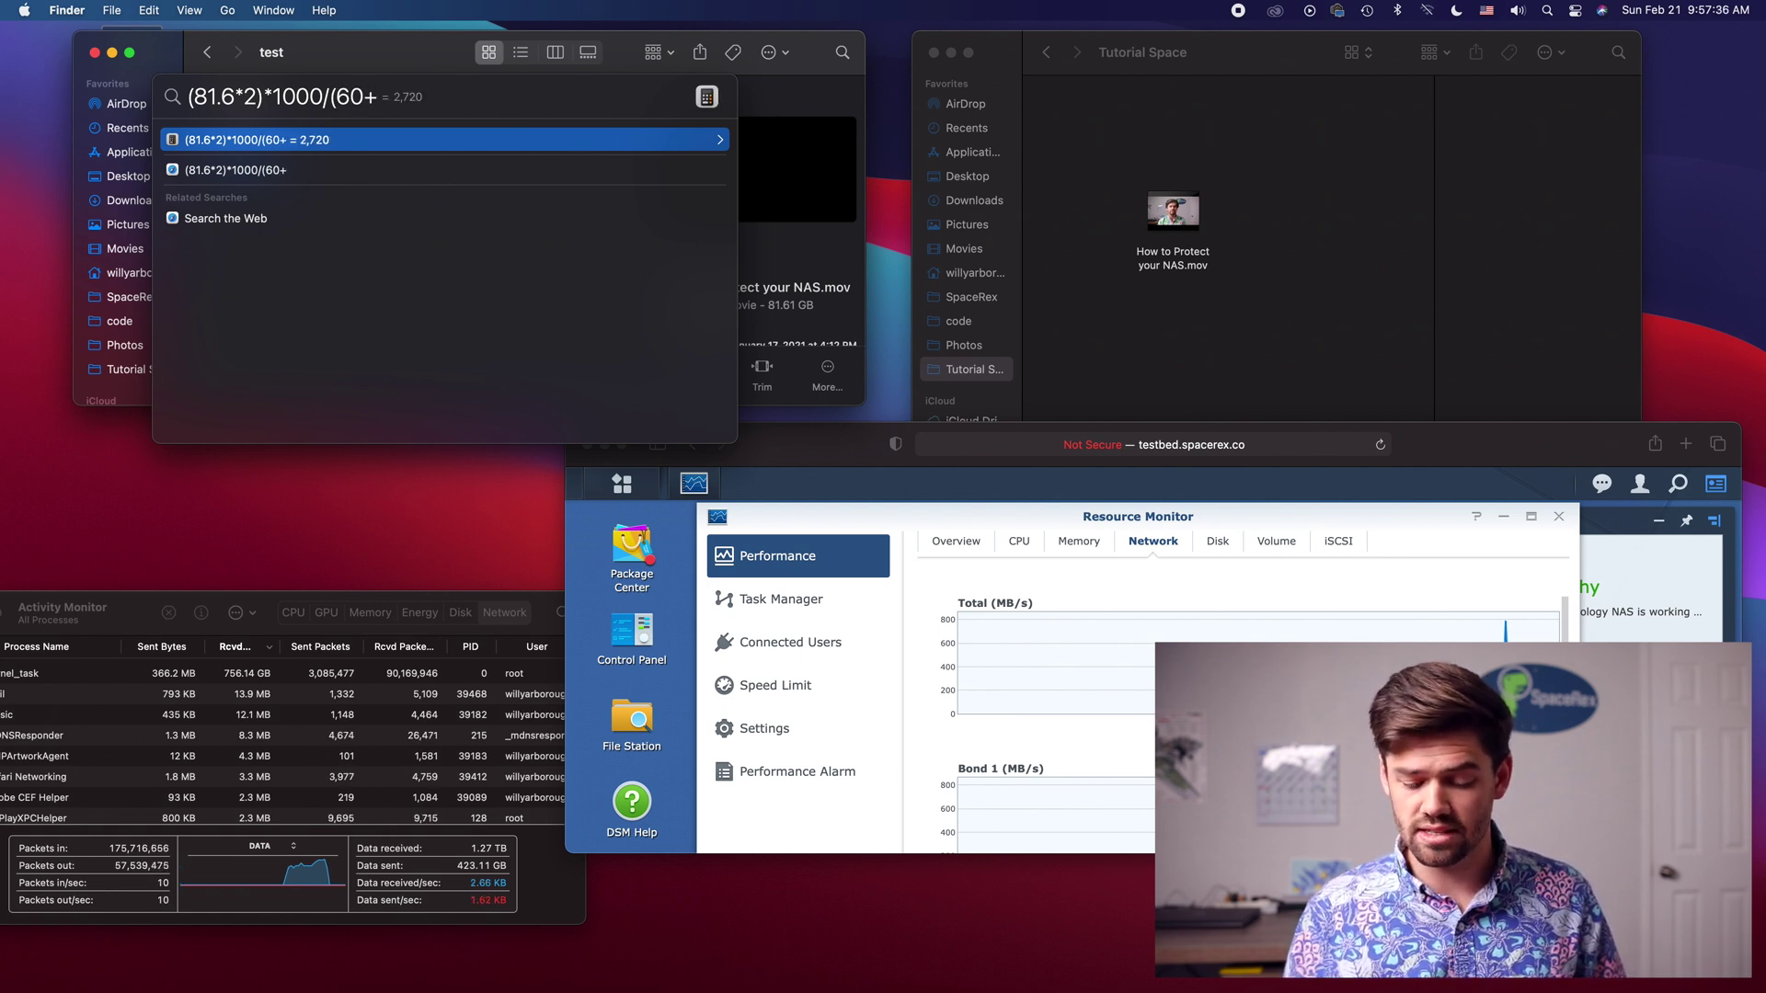
type("27")
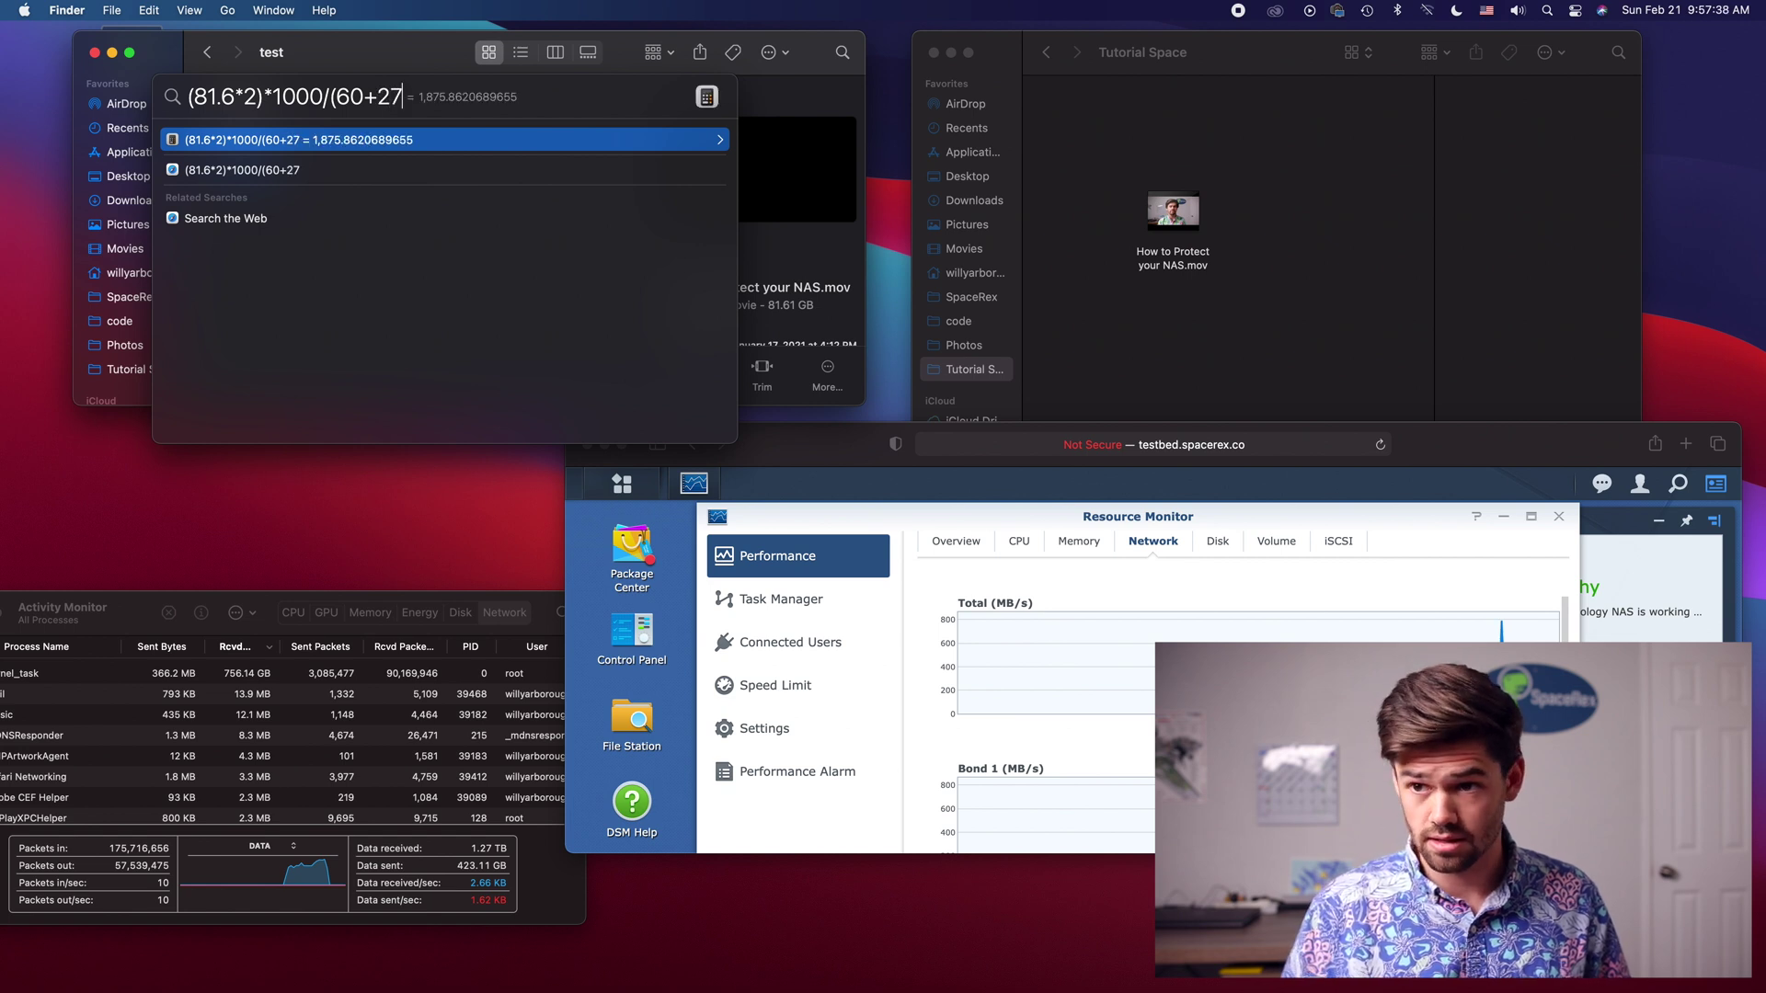
type(")")
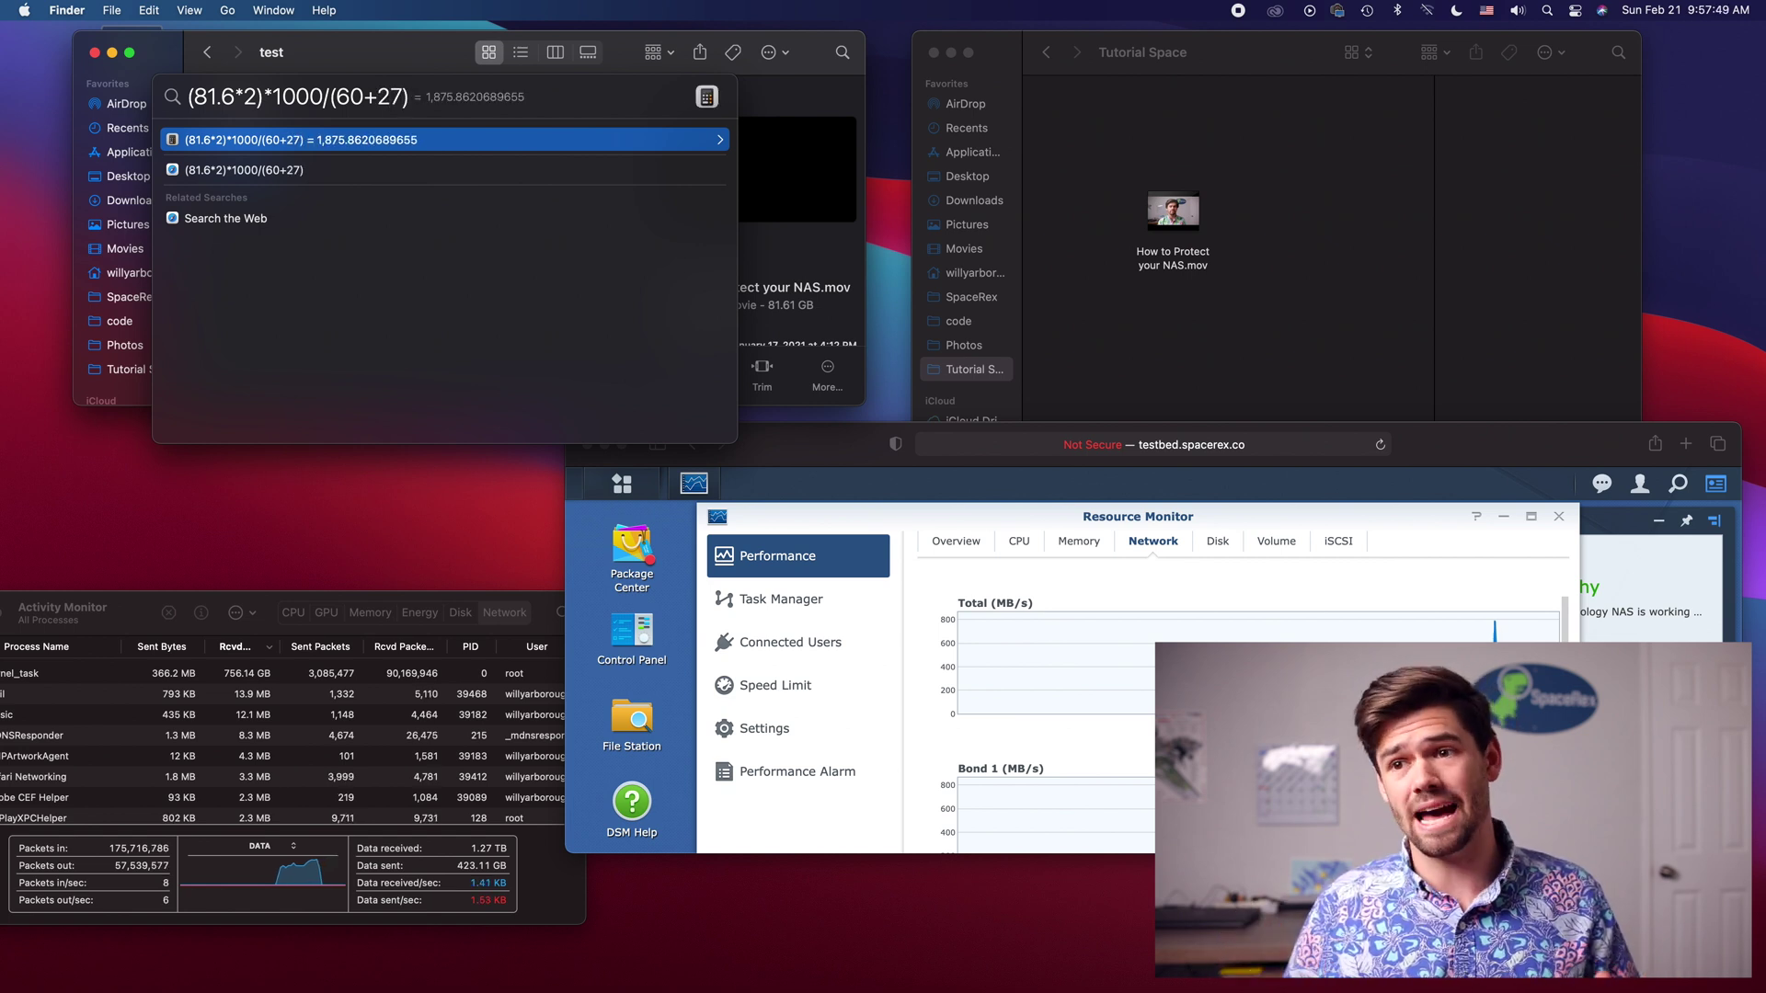